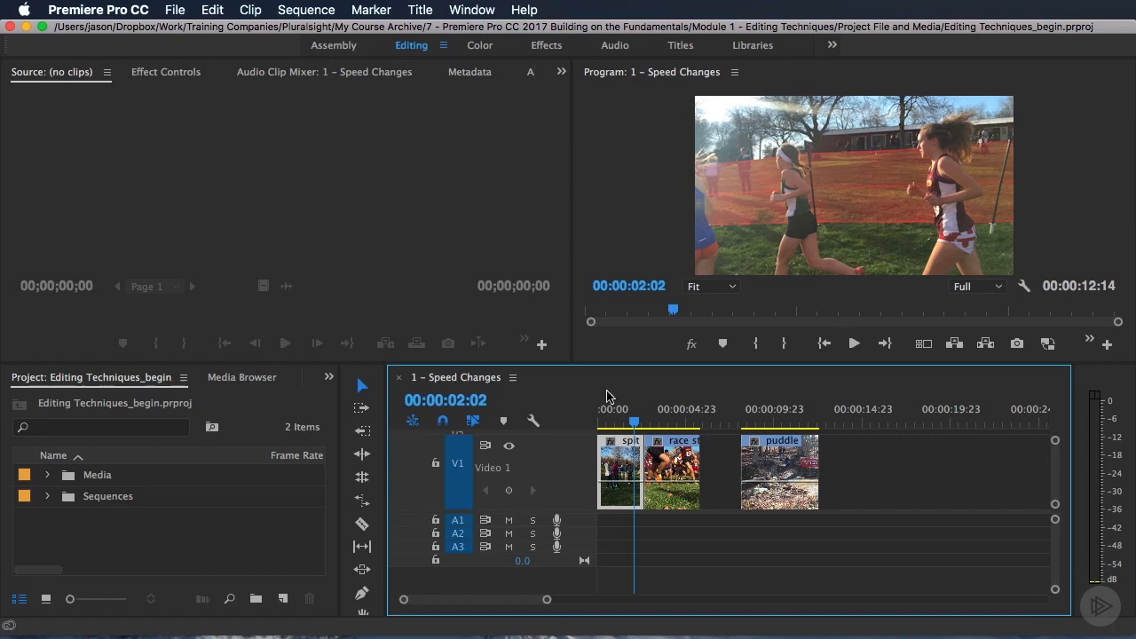
Step: Play the spit clip from the start of the sequence to review its normal-speed motion
left_click_drag(632, 422, 599, 422)
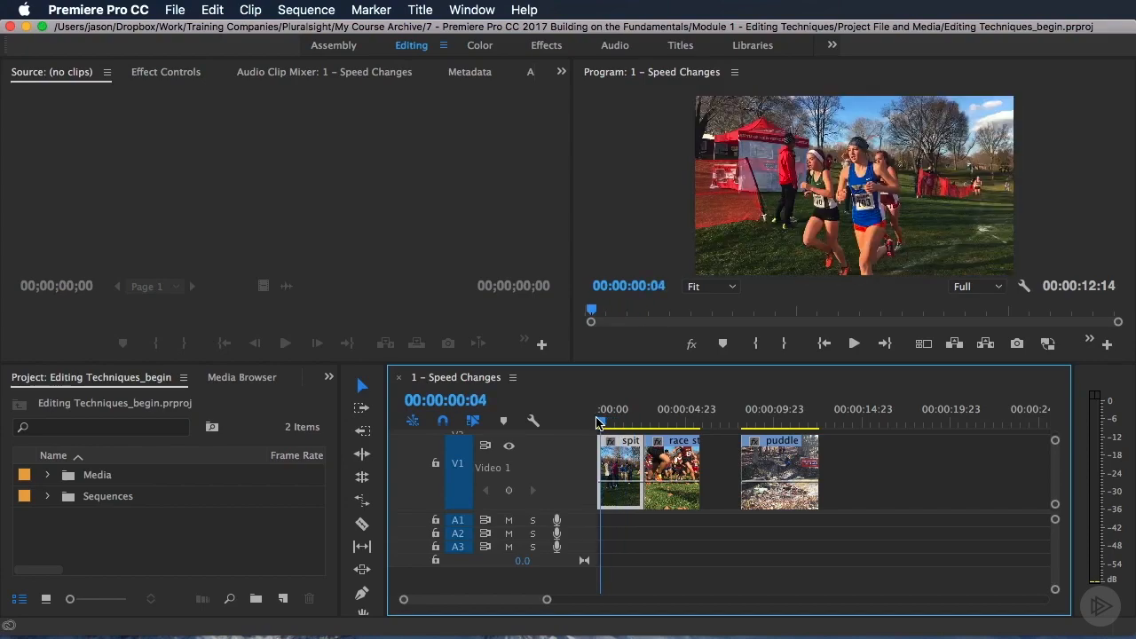
key("space")
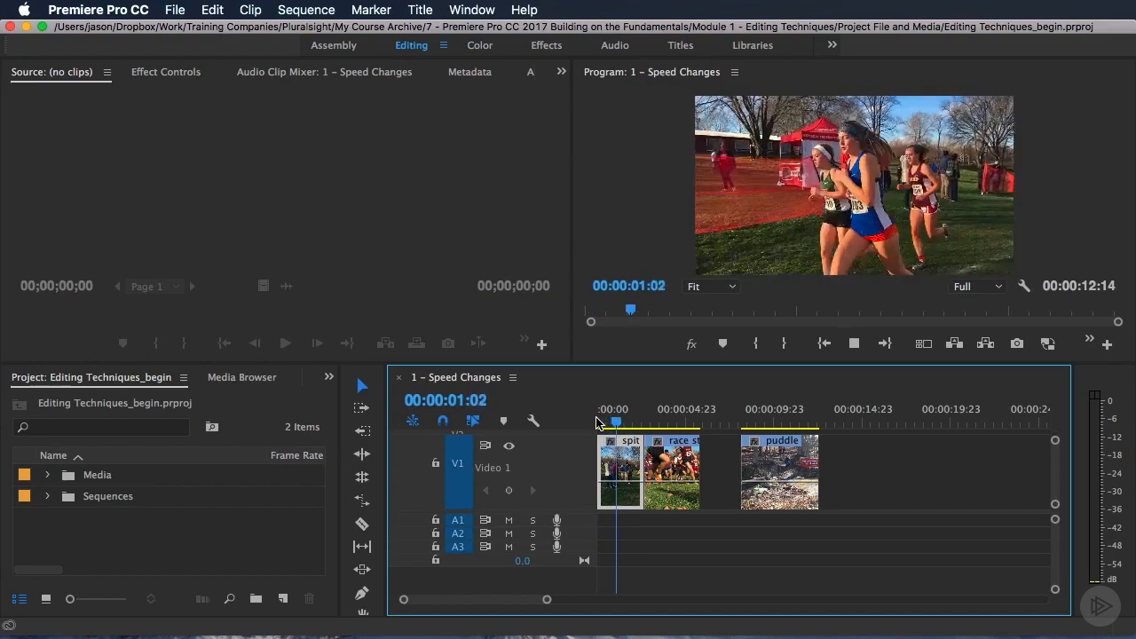
key("space")
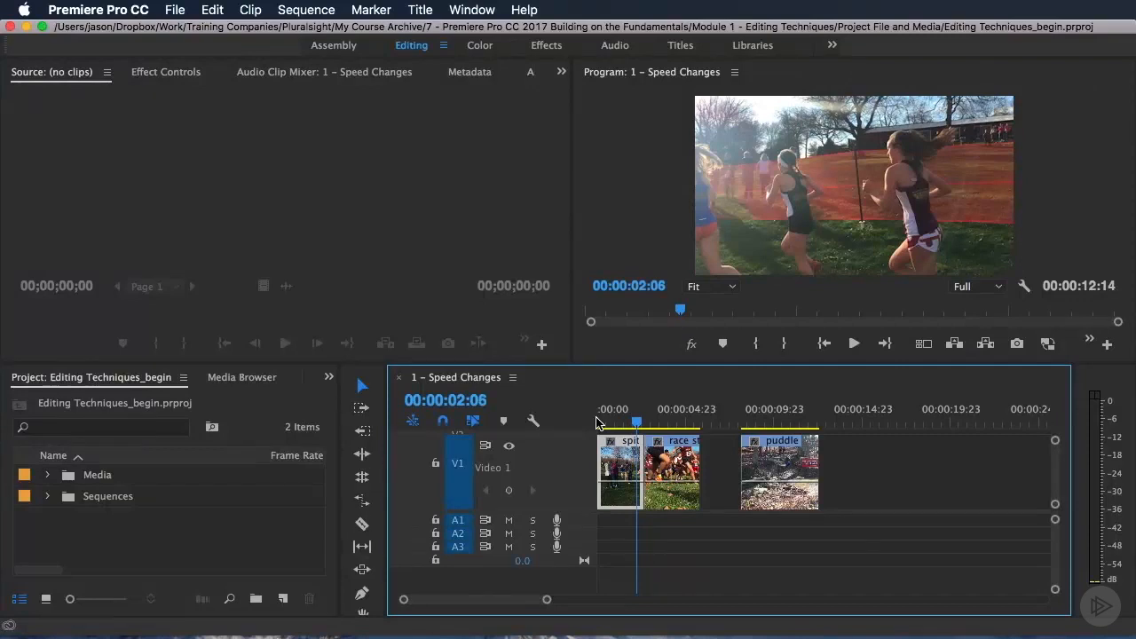
Step: Set the spit clip's speed to 20% with ripple edit enabled so that trailing clips shift
right_click(619, 462)
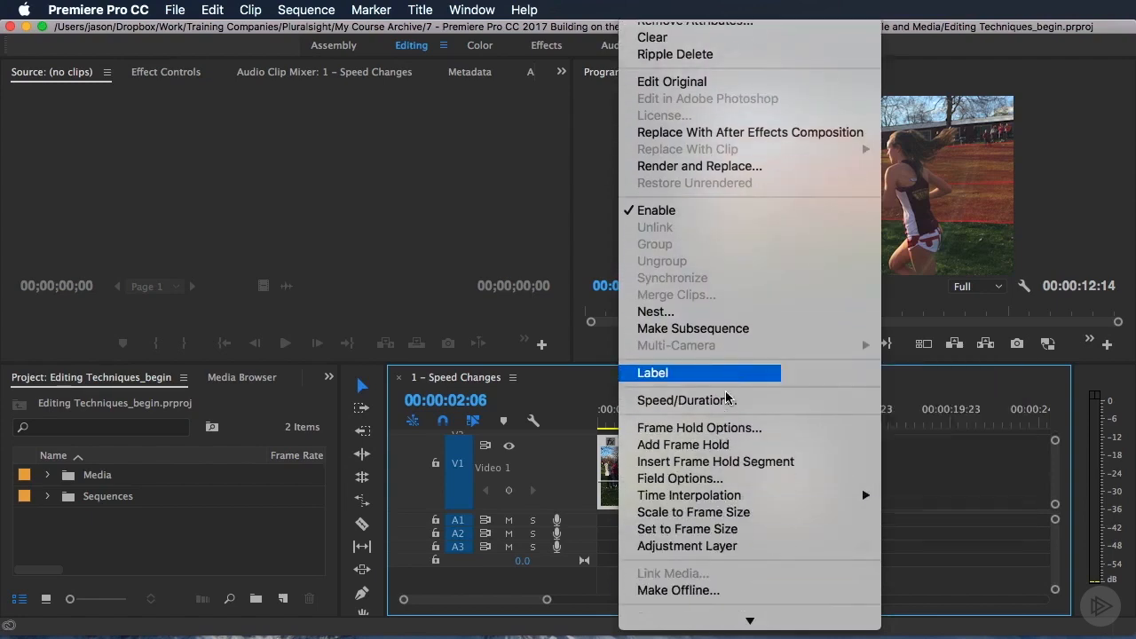
left_click(725, 398)
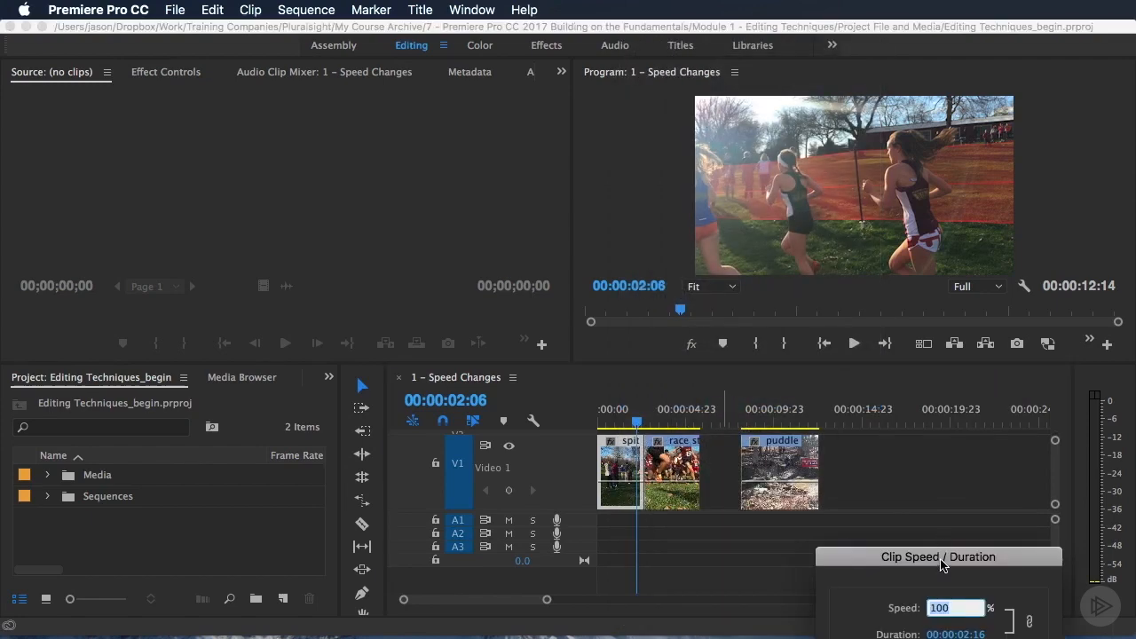
left_click_drag(941, 556, 784, 219)
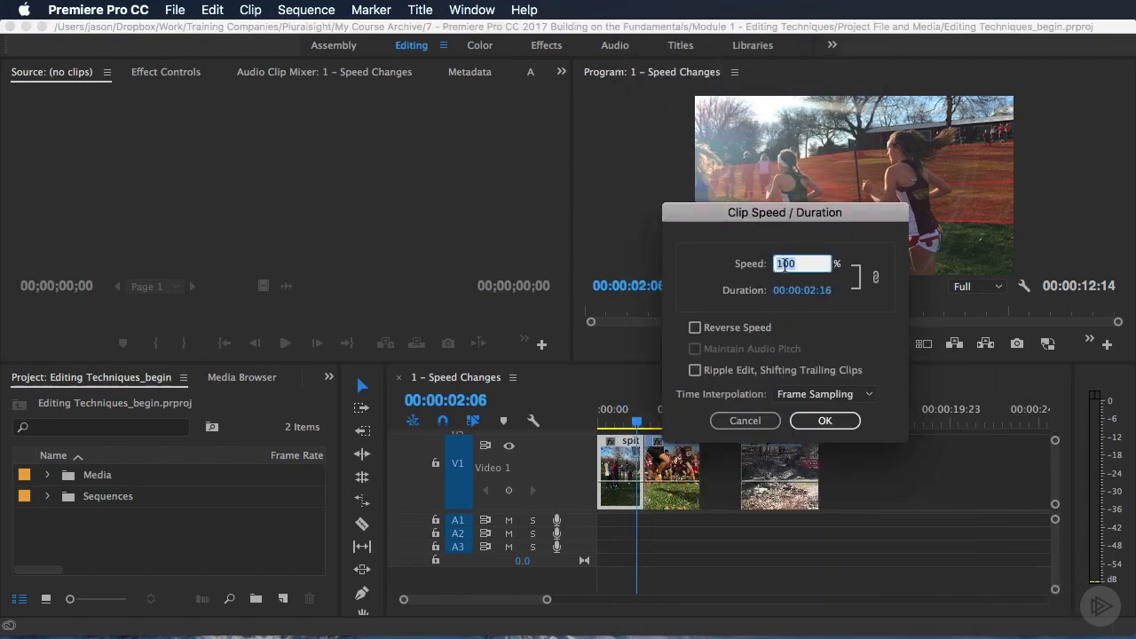
type("20")
left_click(696, 372)
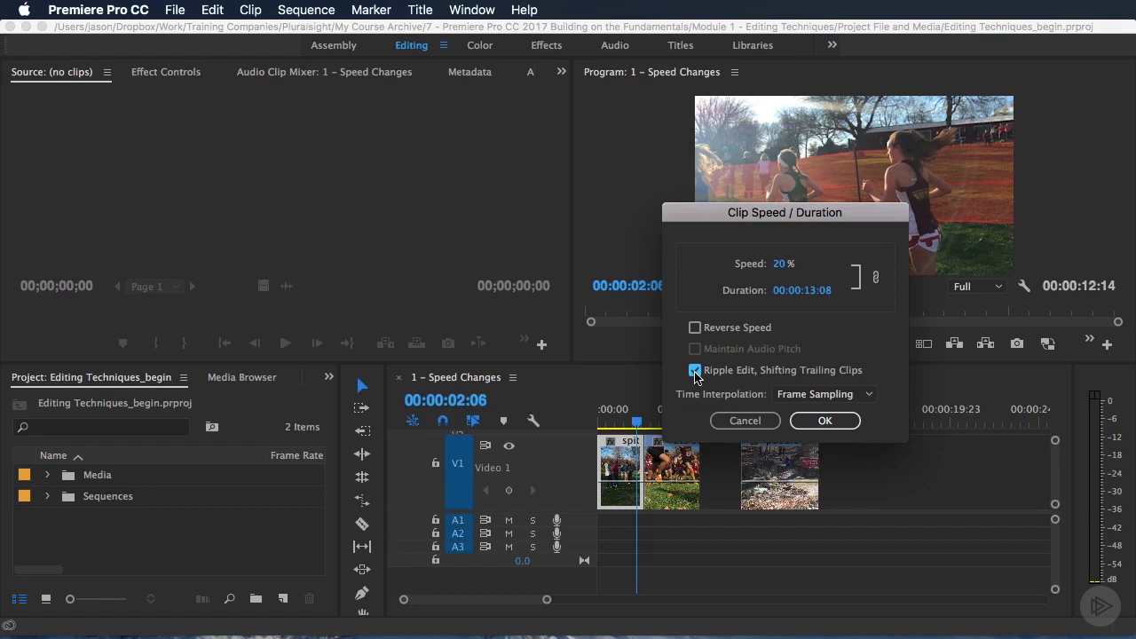
left_click(696, 372)
left_click(695, 371)
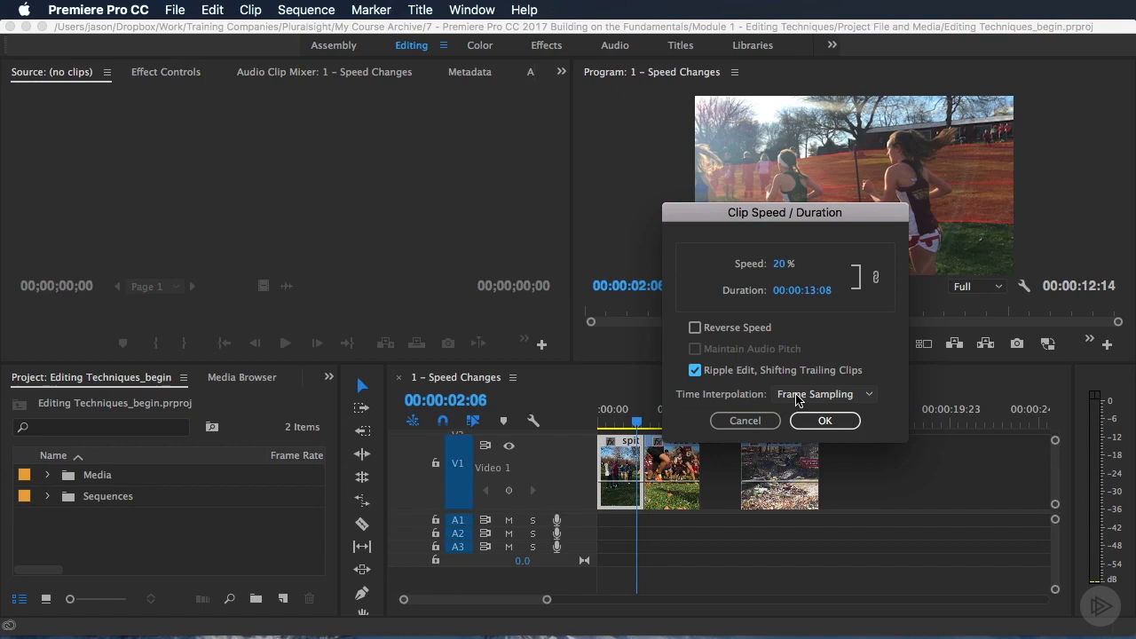
left_click(825, 420)
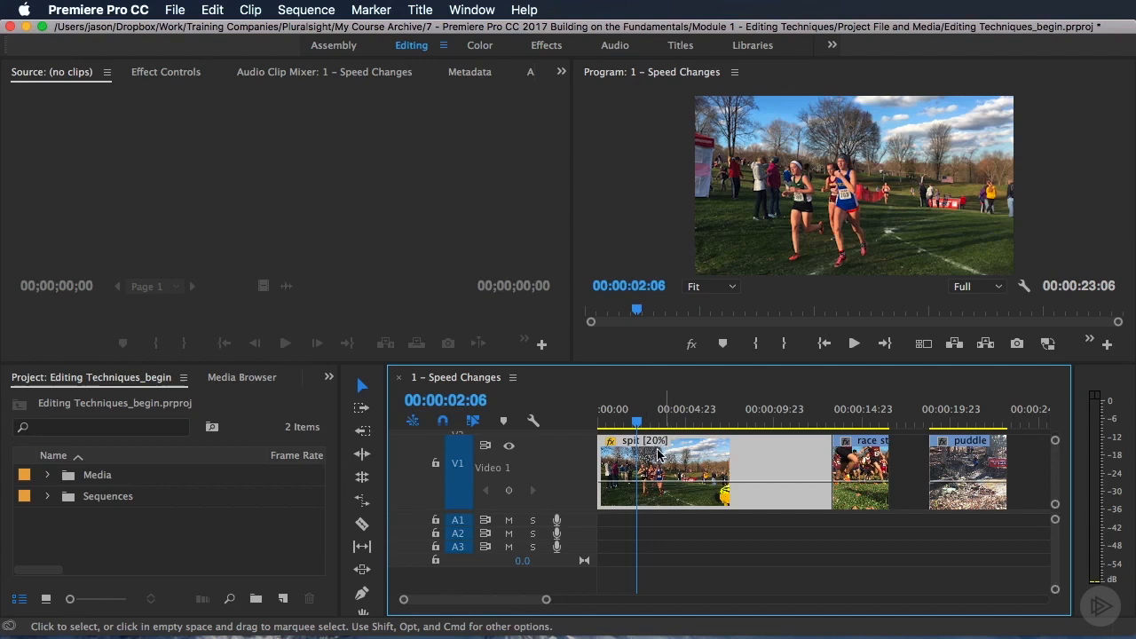
Step: Play the slowed spit clip from the beginning of the sequence
left_click(603, 420)
key("space")
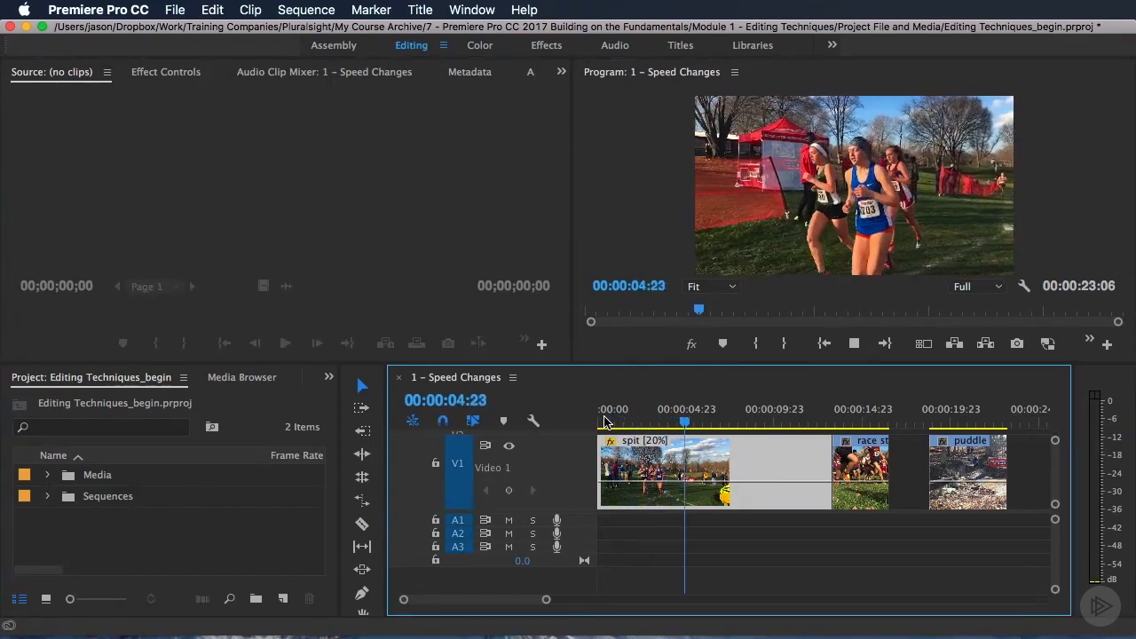
key("space")
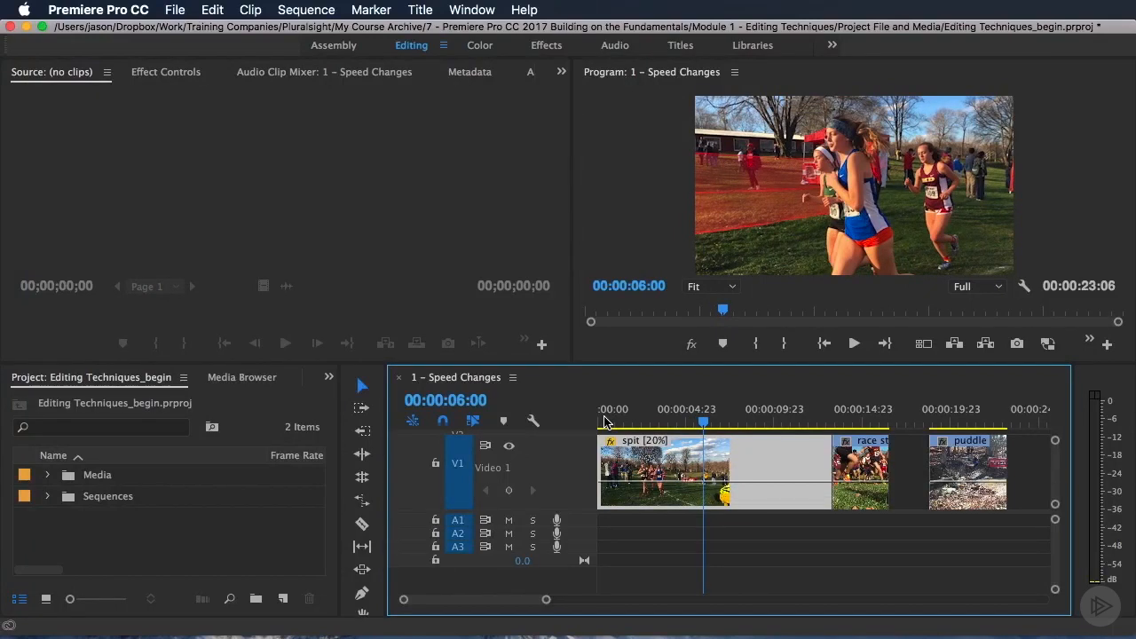
Step: Expand the Media and Battle XC bins and check the frame rate of the spit source clip
left_click(49, 476)
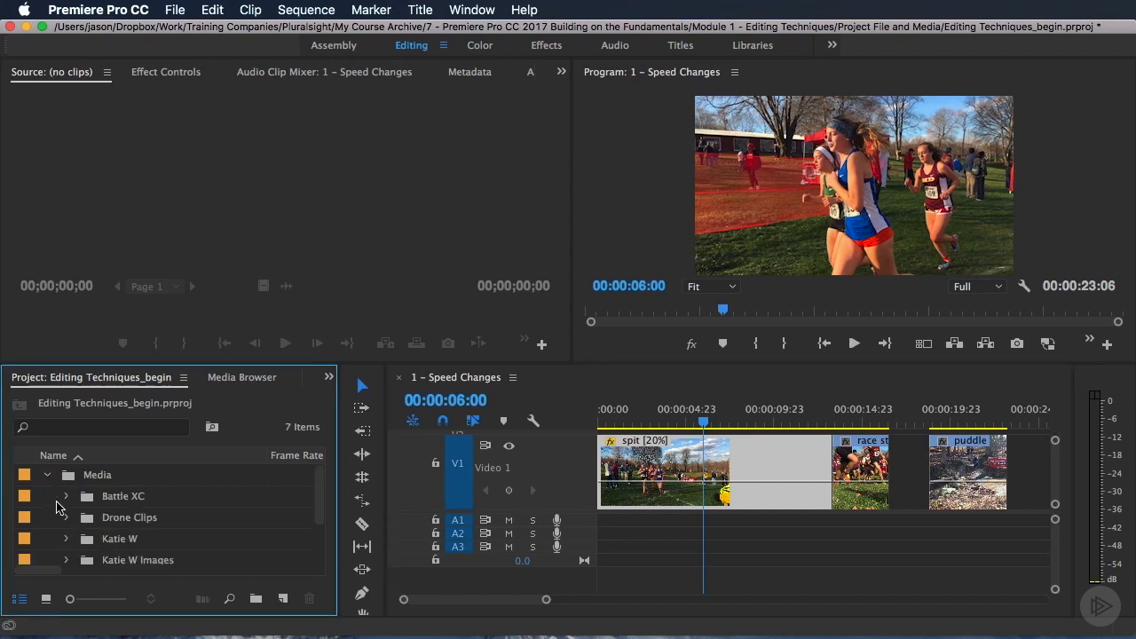
left_click(66, 497)
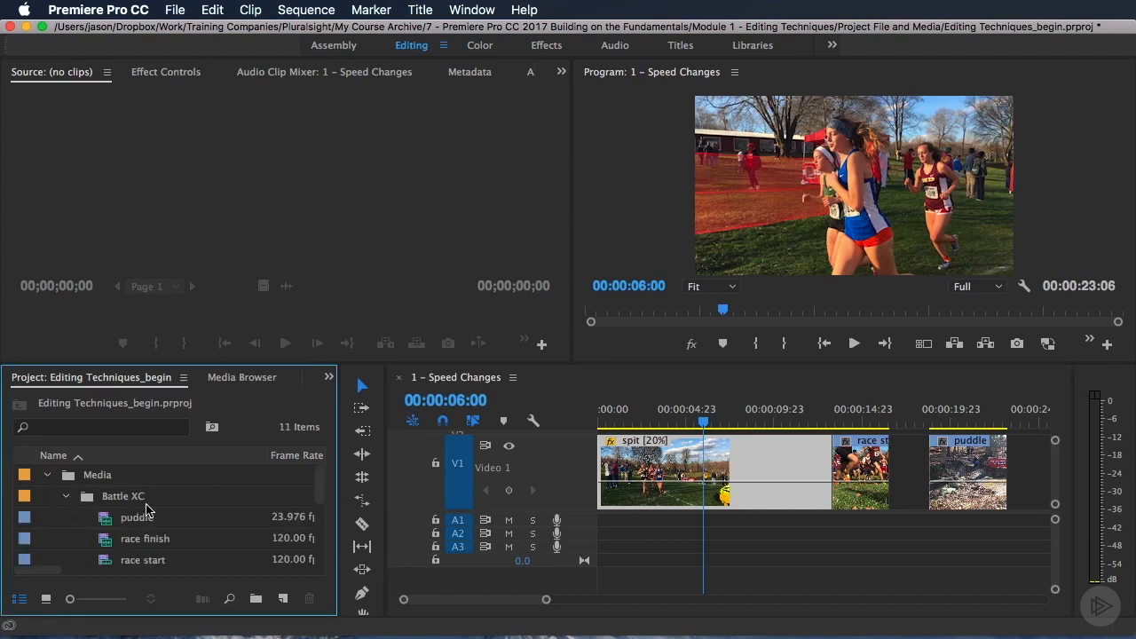
mouse_move(146, 537)
scroll(147, 537, "down", 1)
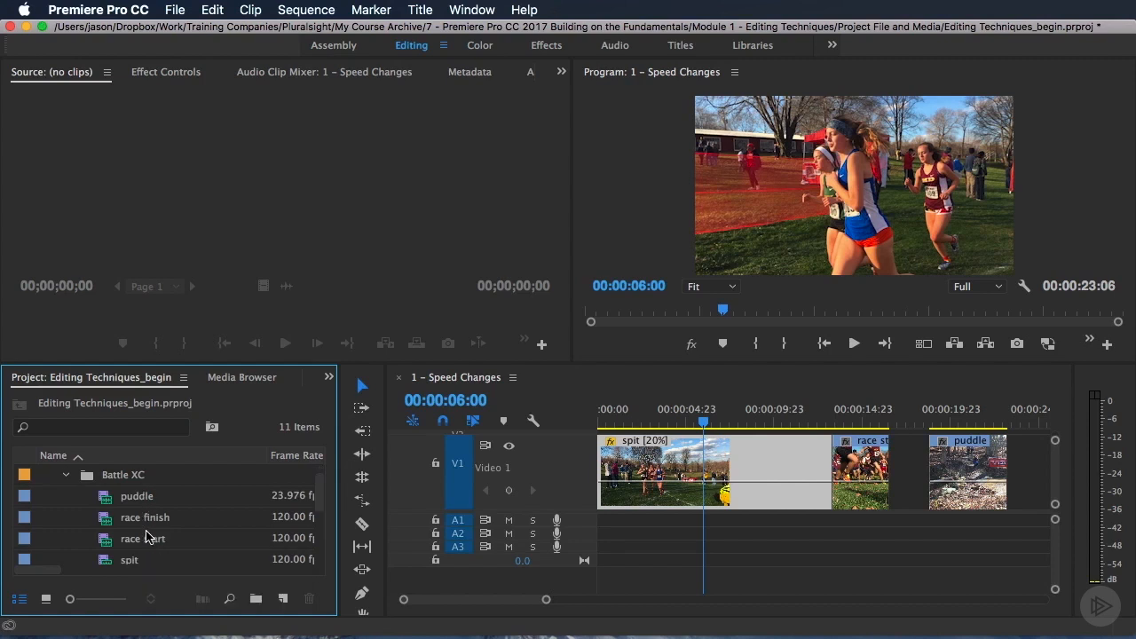
left_click(126, 561)
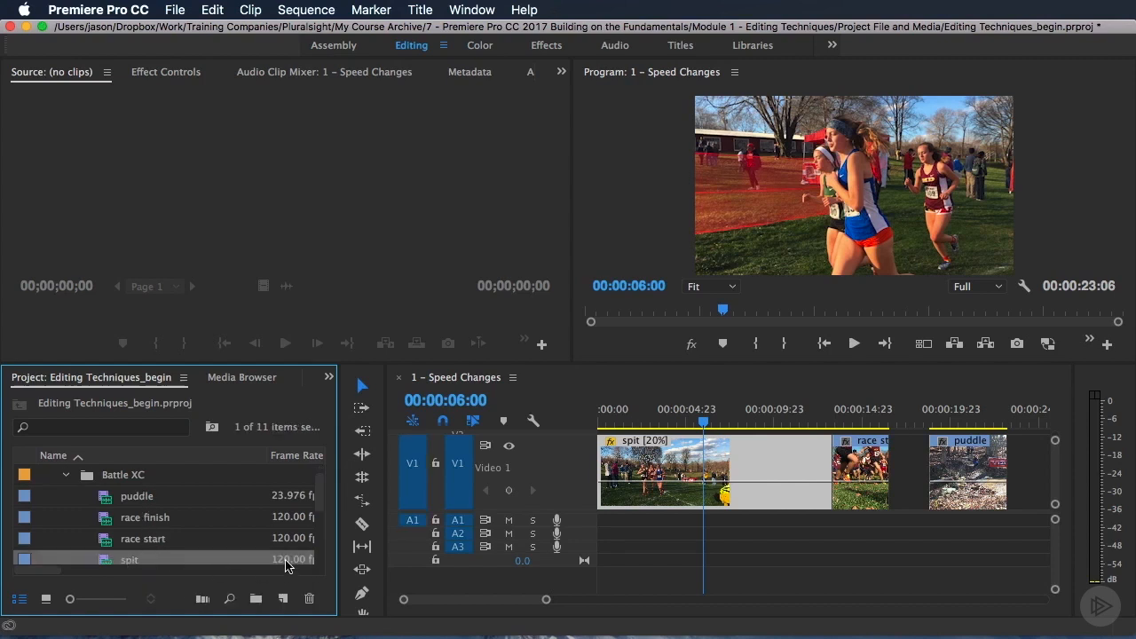
mouse_move(286, 566)
Step: Play the race start clip in the sequence from near its beginning
left_click(842, 417)
key("Left")
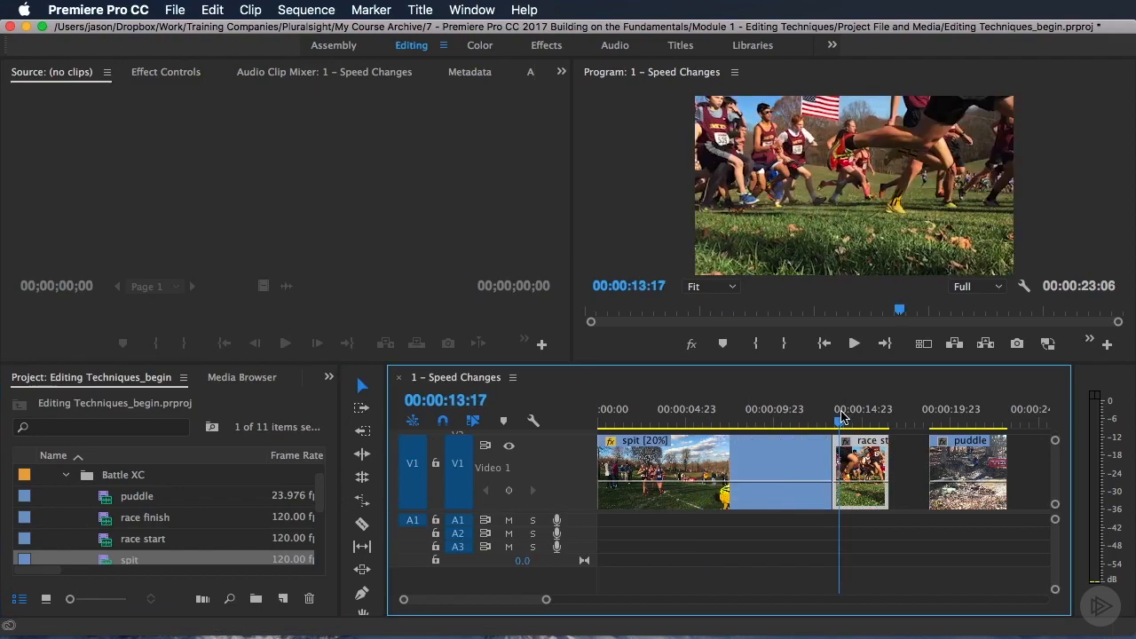
key("space")
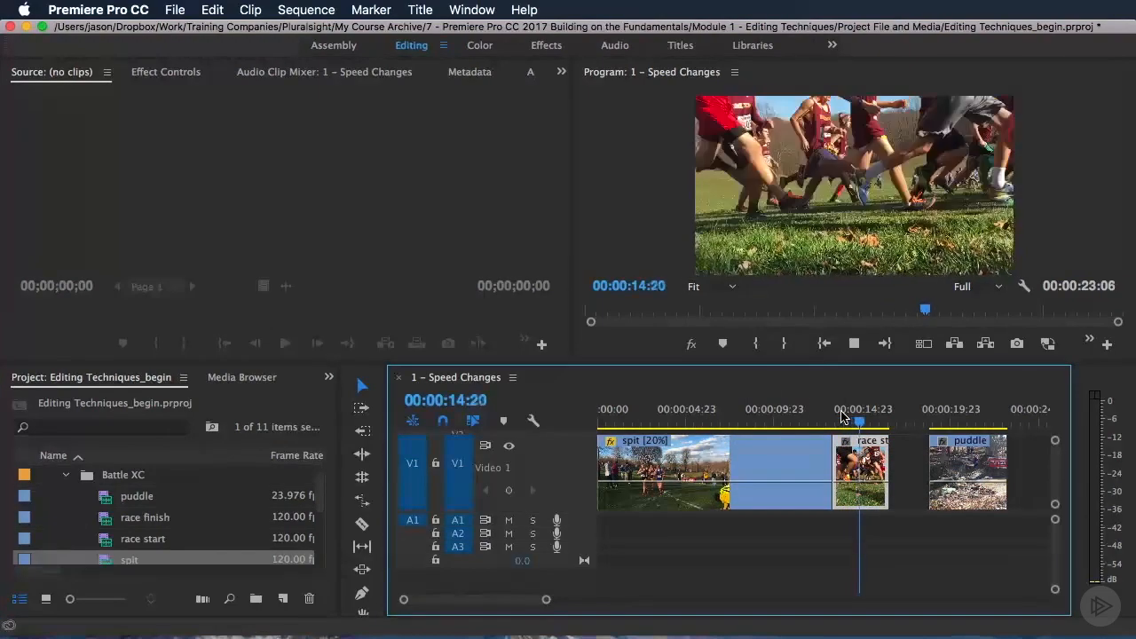
key("space")
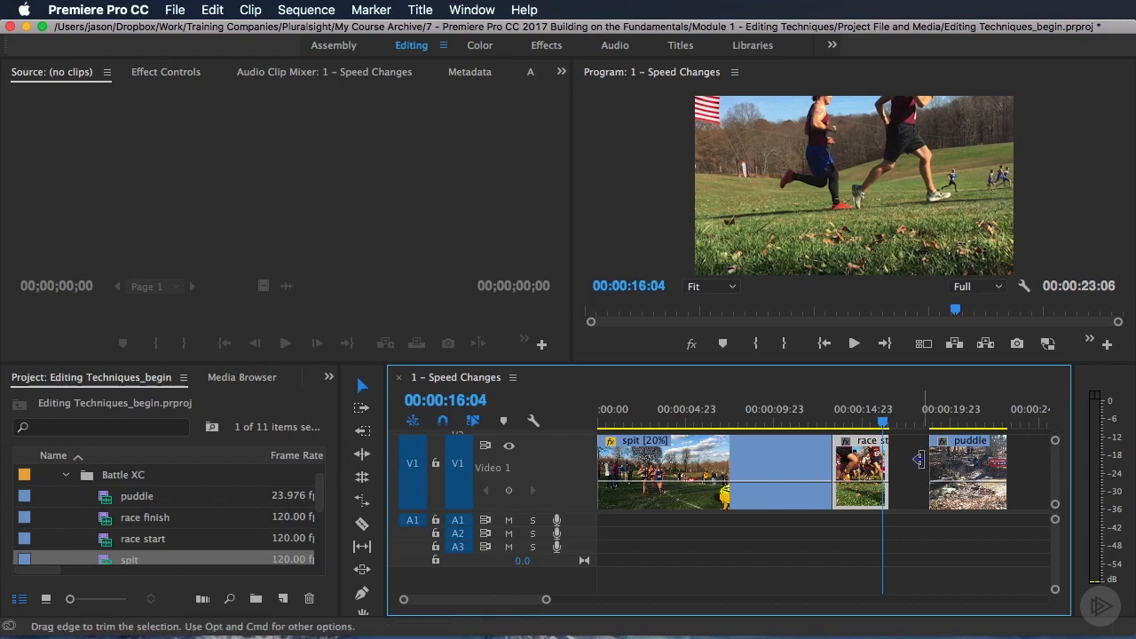
Step: Compare the first and last frames of the race start clip in the sequence
left_click(866, 426)
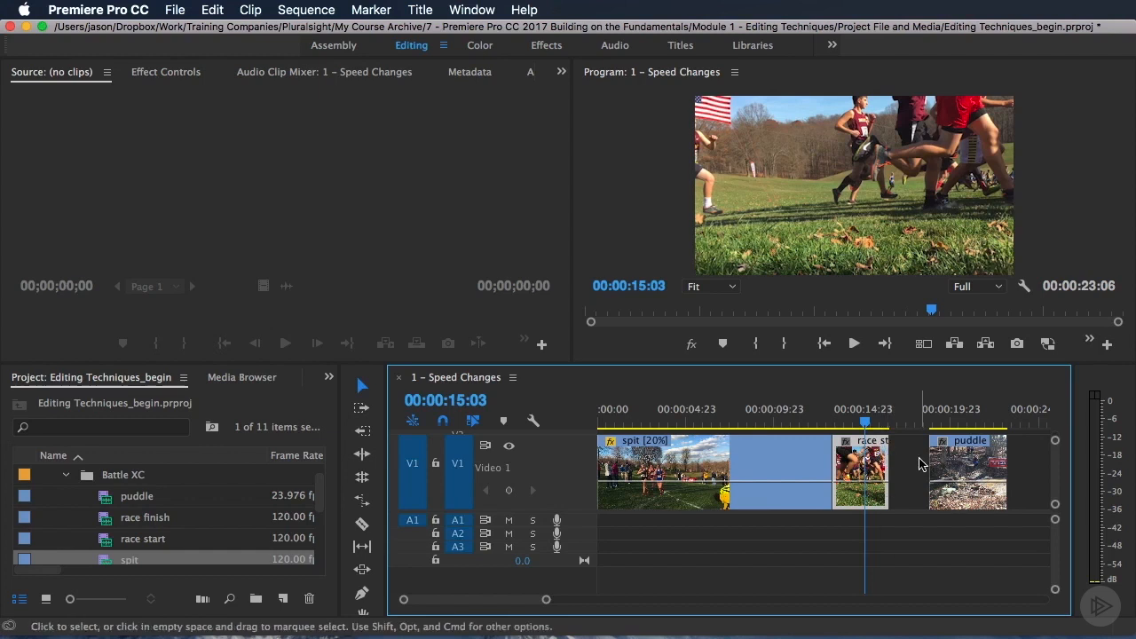
key("Up")
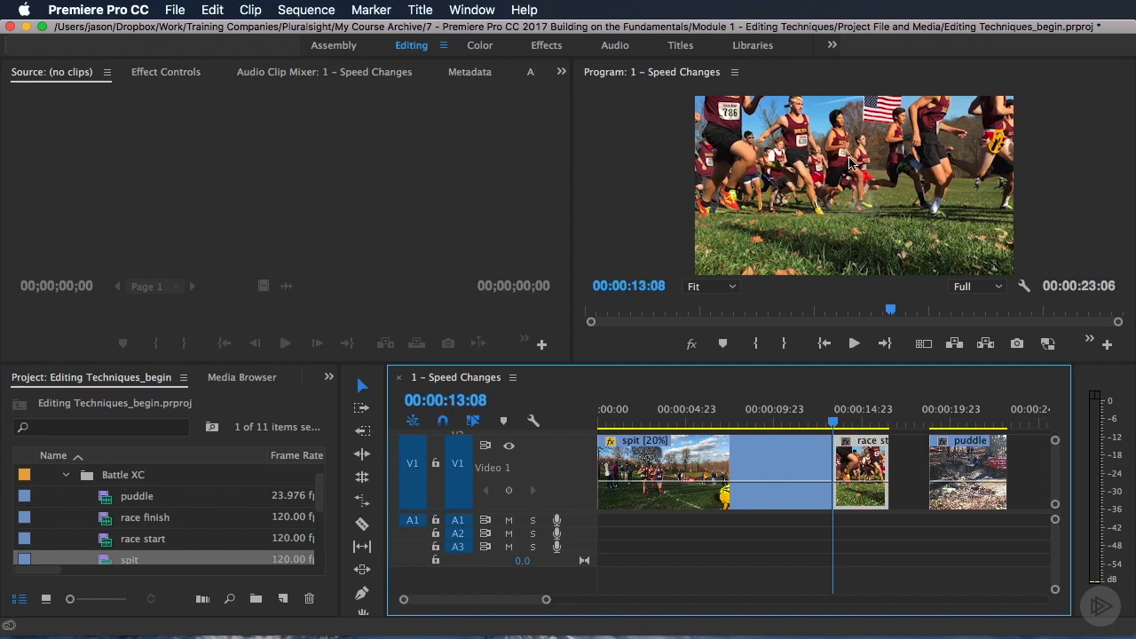
key("Down")
key("Left")
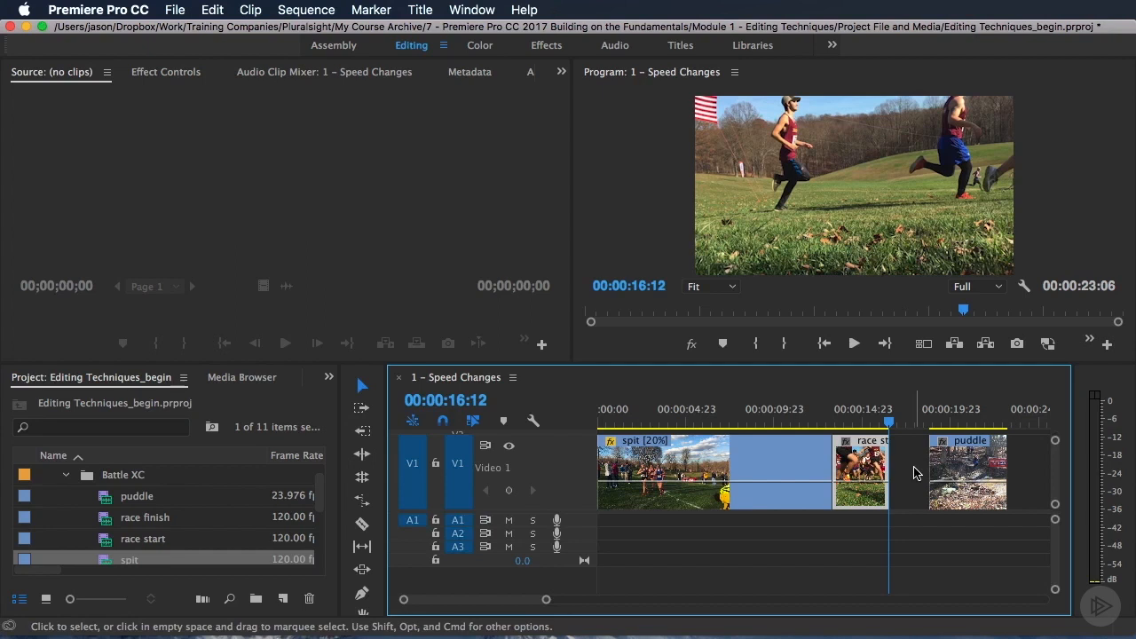
Step: Rate-stretch the end of the race start clip to fill the gap up to the puddle clip
left_click(362, 503)
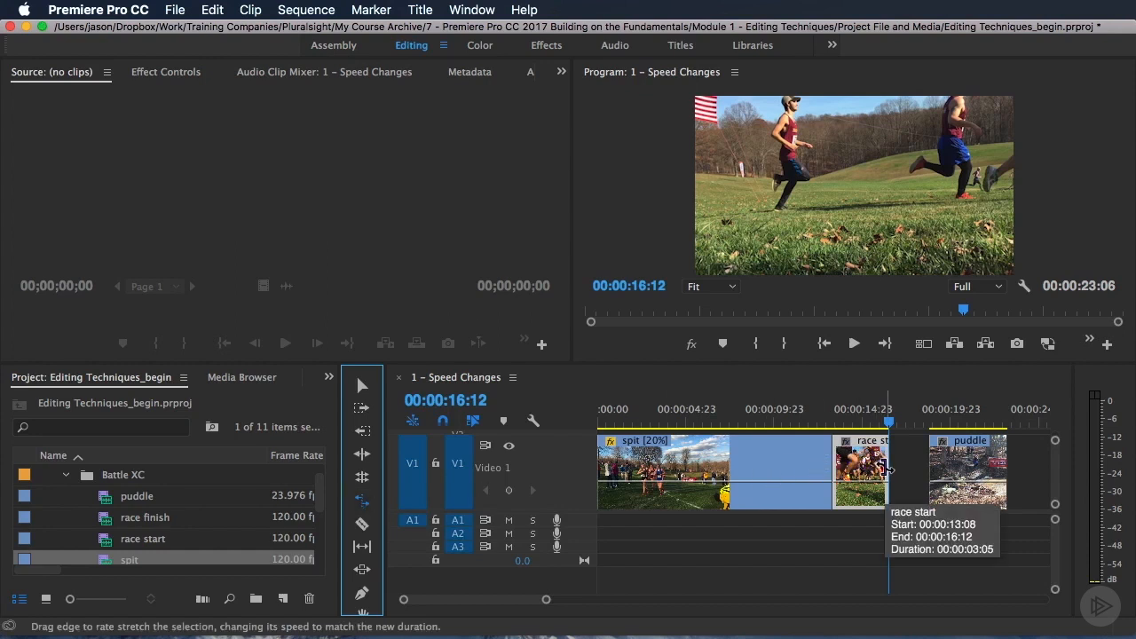
left_click_drag(888, 468, 923, 467)
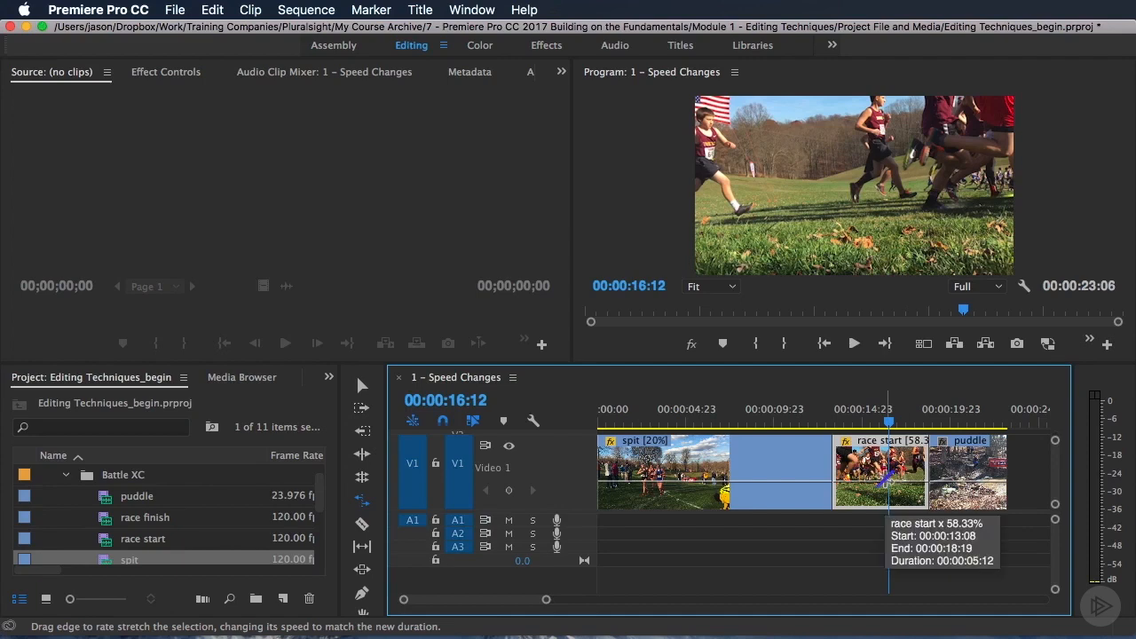
key("=")
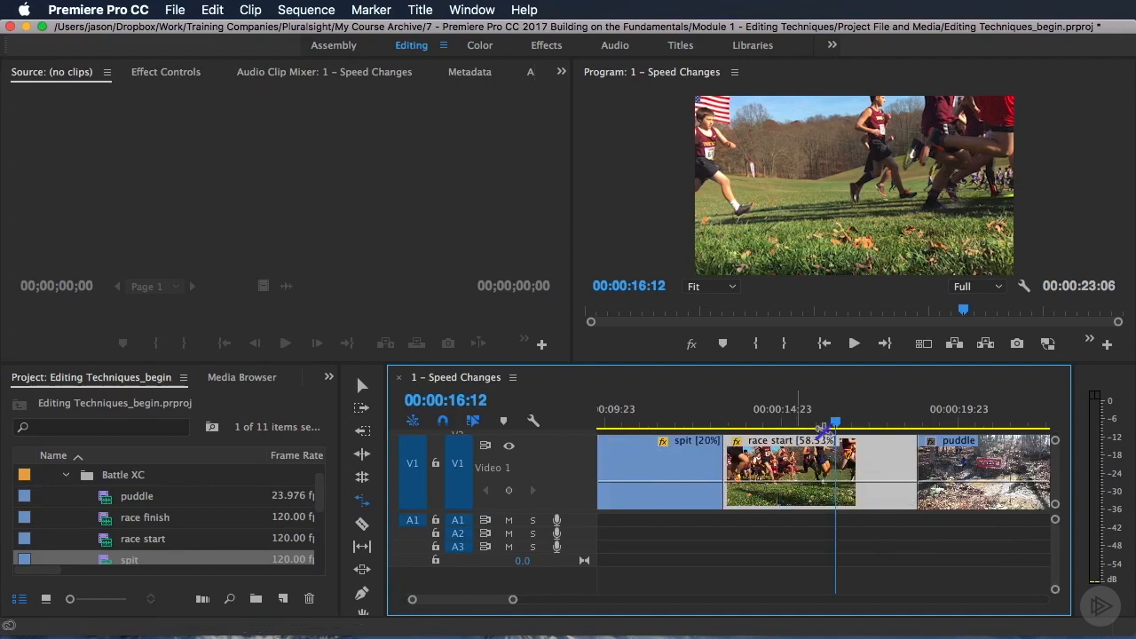
Step: Play the rate-stretched race start clip to review its slower motion
left_click(726, 423)
key("space")
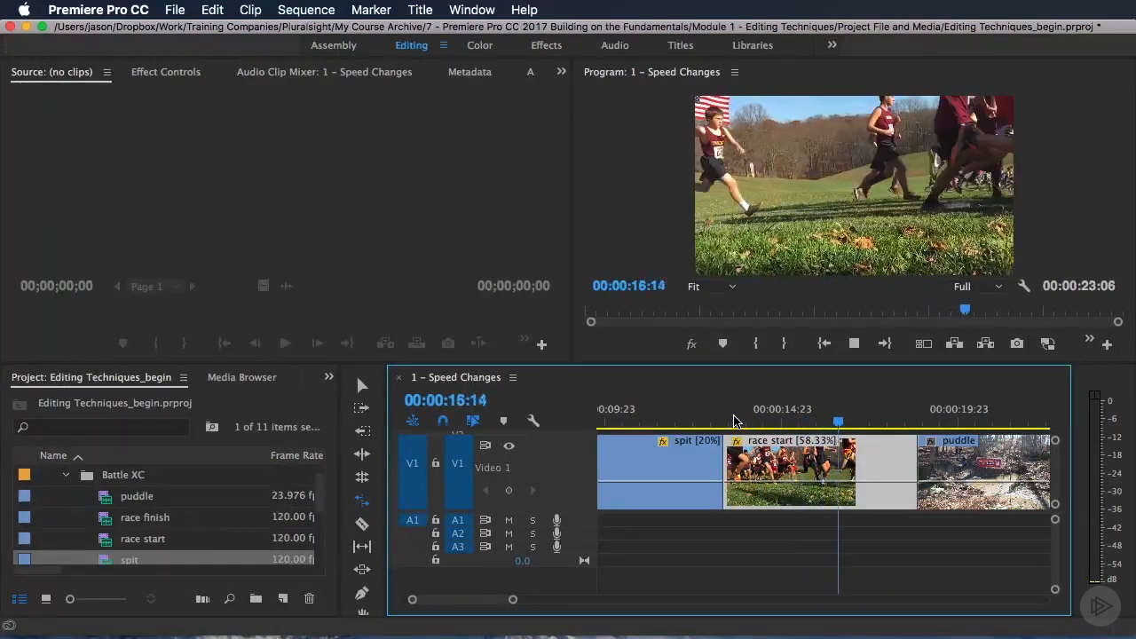
key("space")
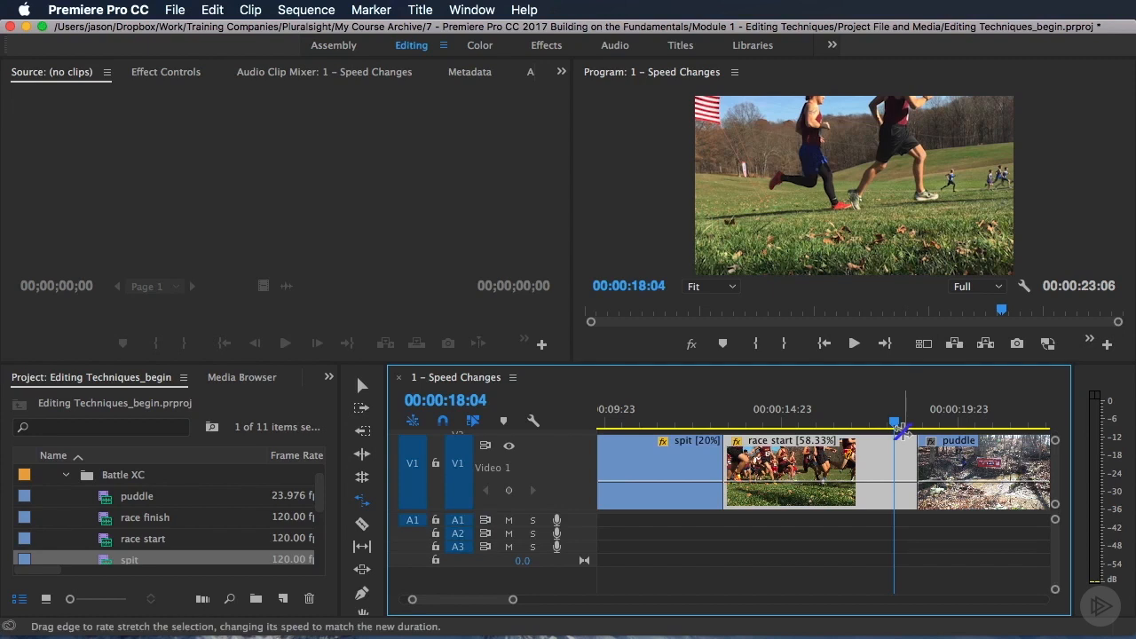
Step: Return to the Selection tool and play the puddle clip at its original speed
scroll(901, 429, "right", 3)
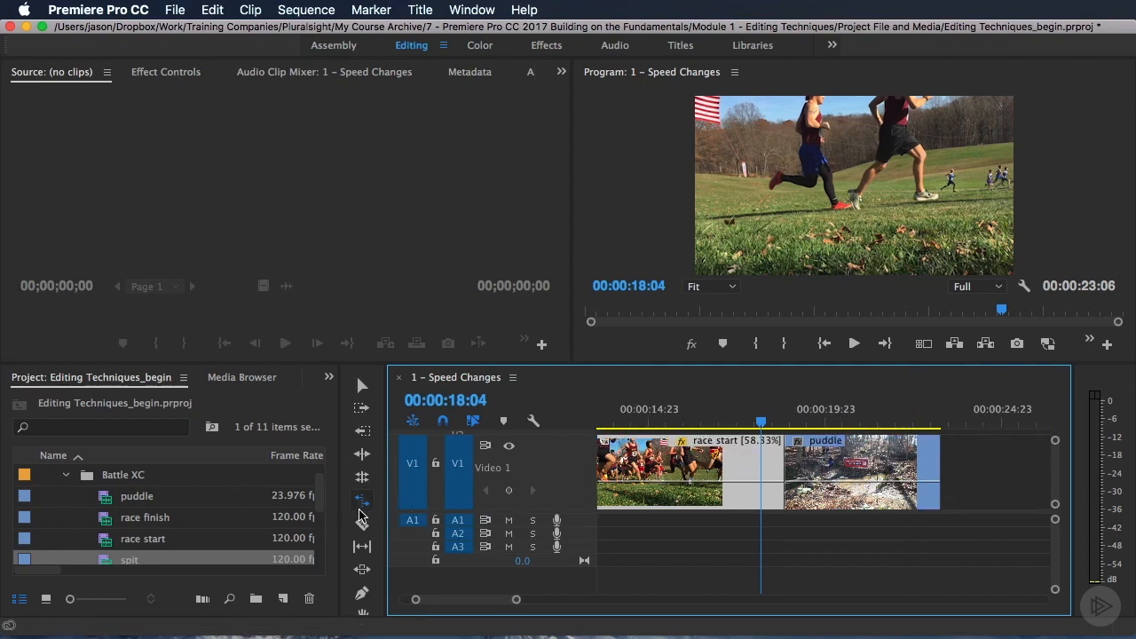
left_click(361, 387)
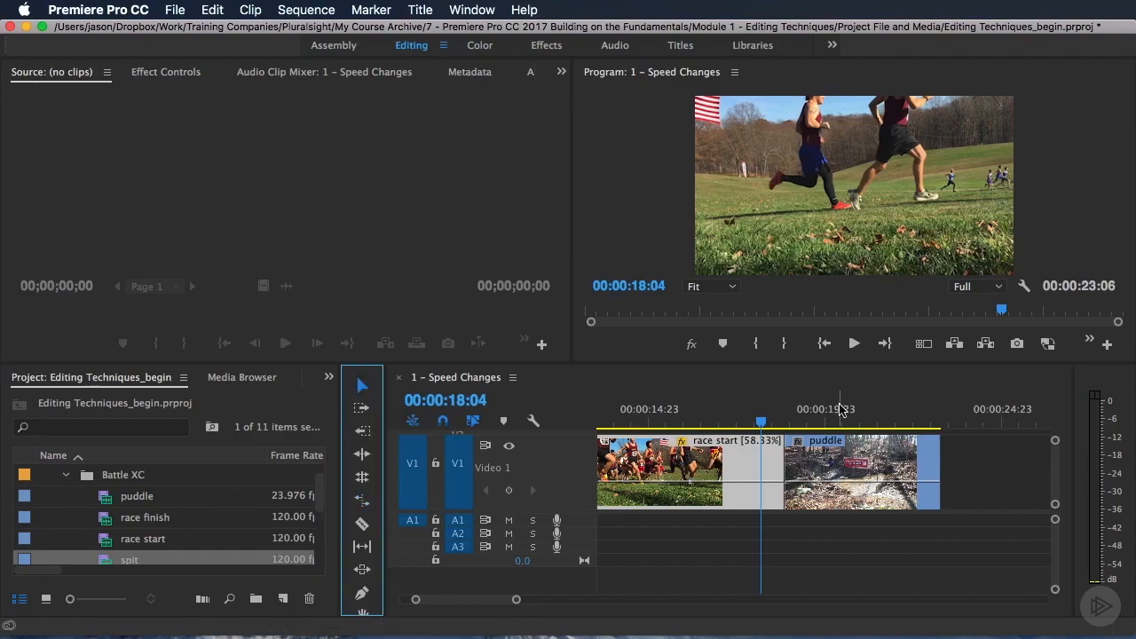
left_click(797, 414)
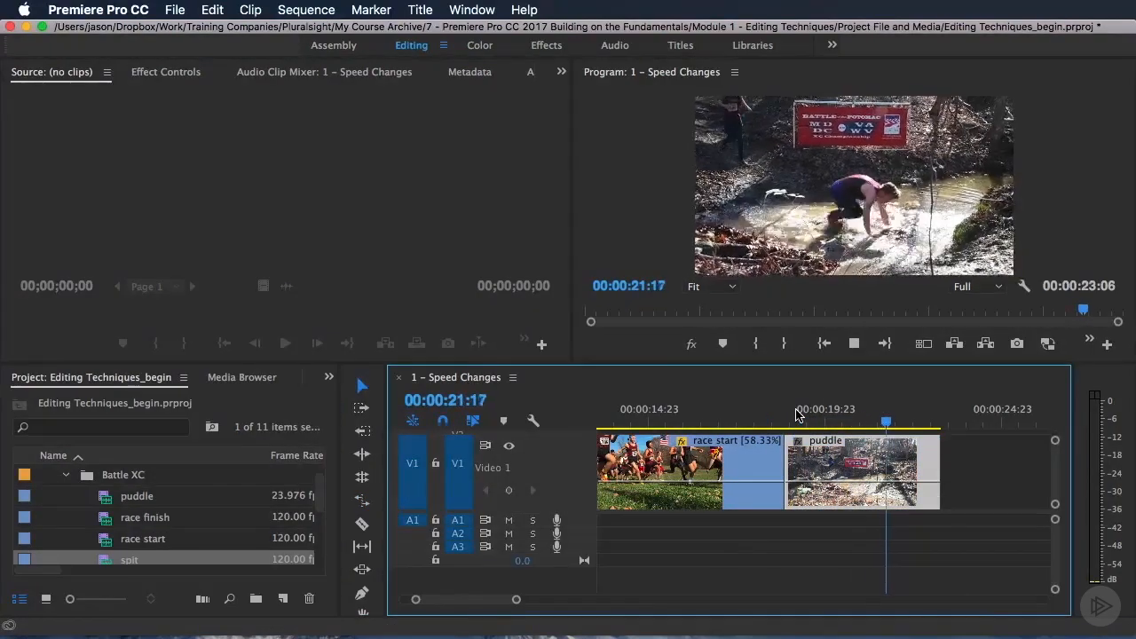
key("space")
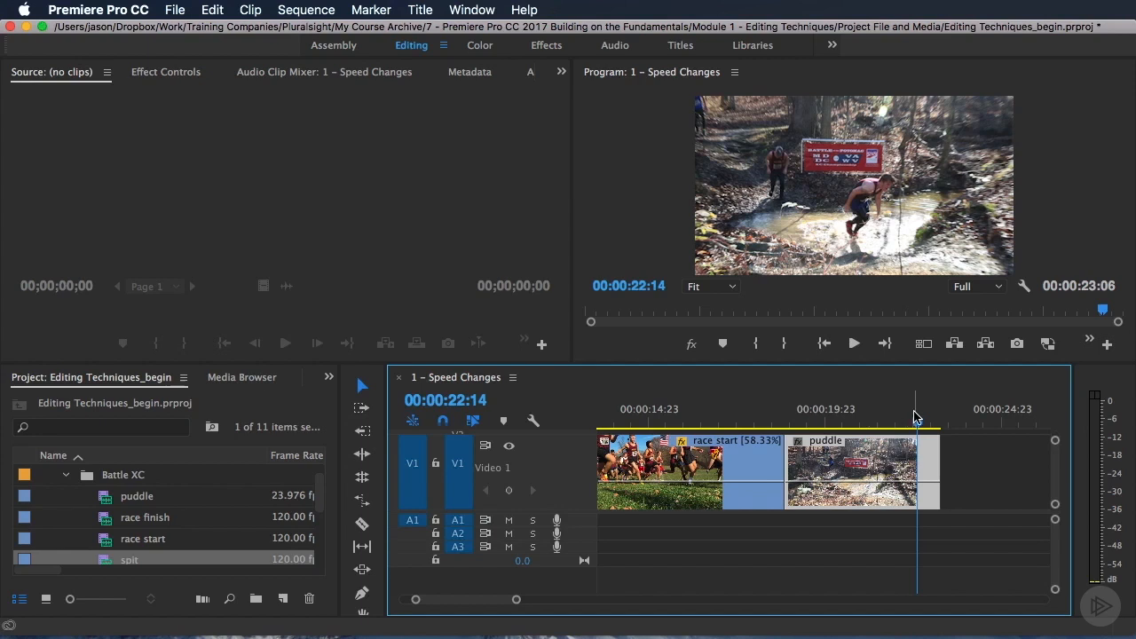
Step: Set the puddle clip's speed to 25%, keeping ripple edit enabled
right_click(852, 470)
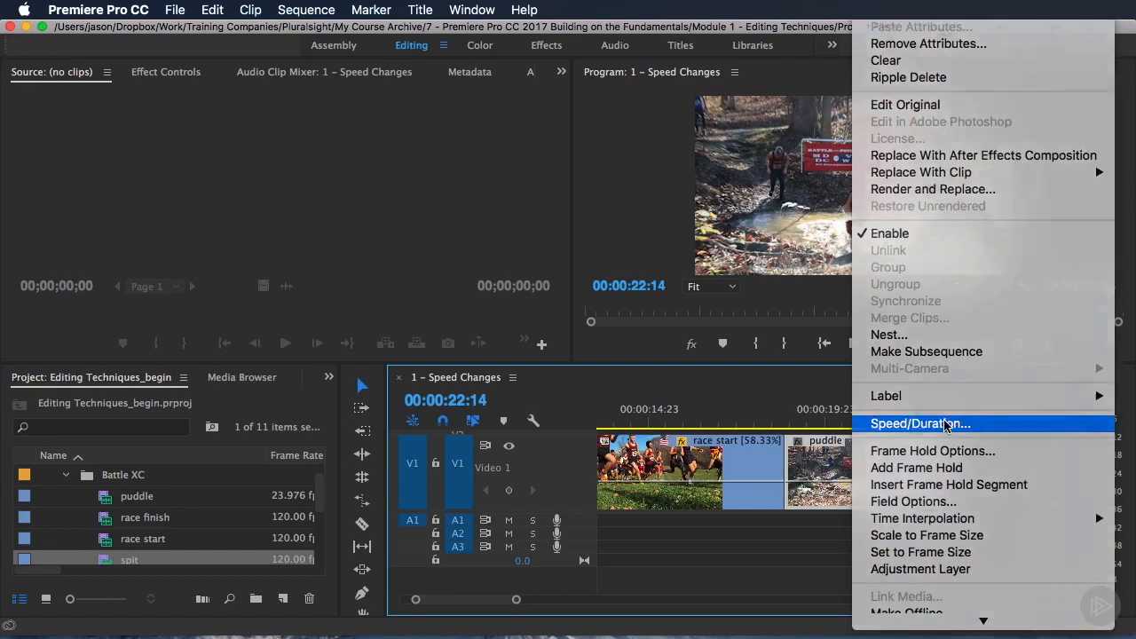
left_click(990, 424)
left_click_drag(857, 552, 694, 247)
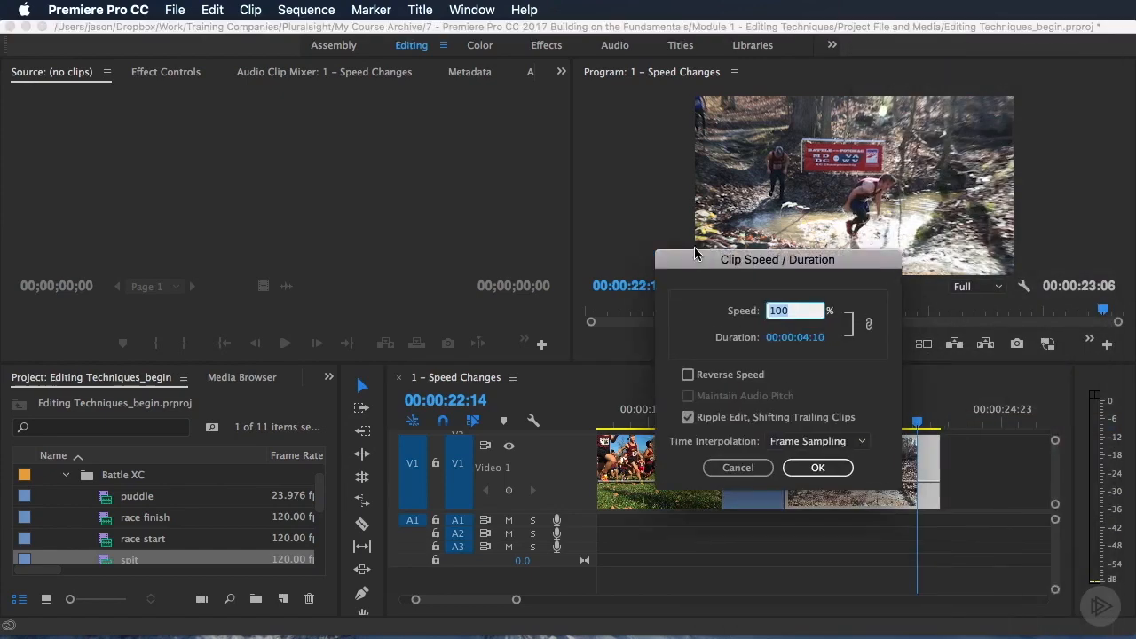
type("25")
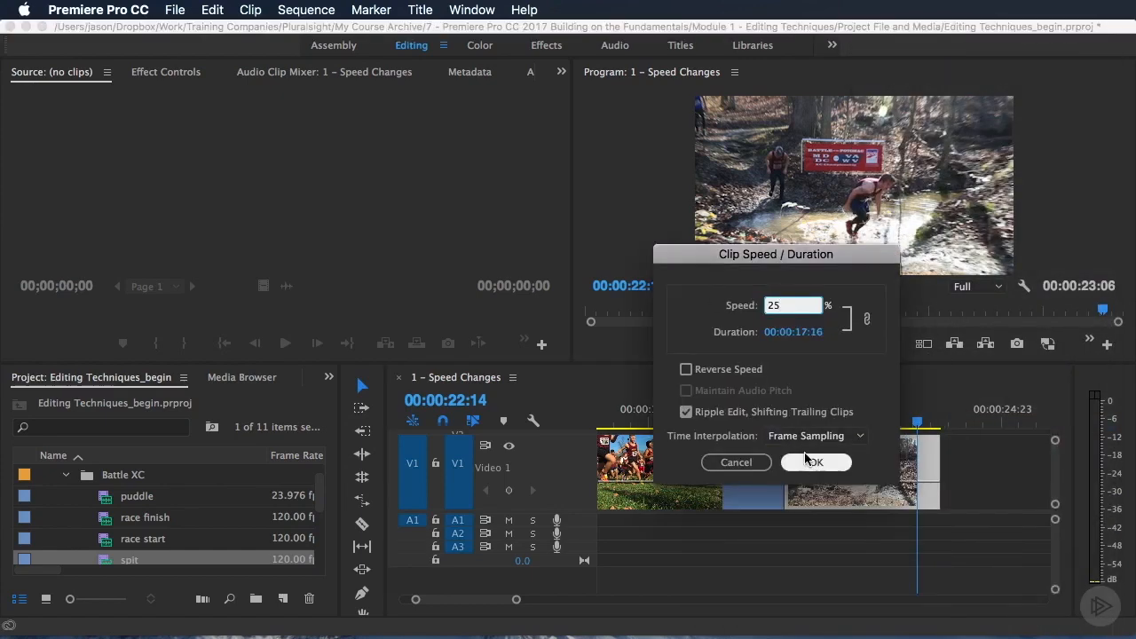
left_click(813, 462)
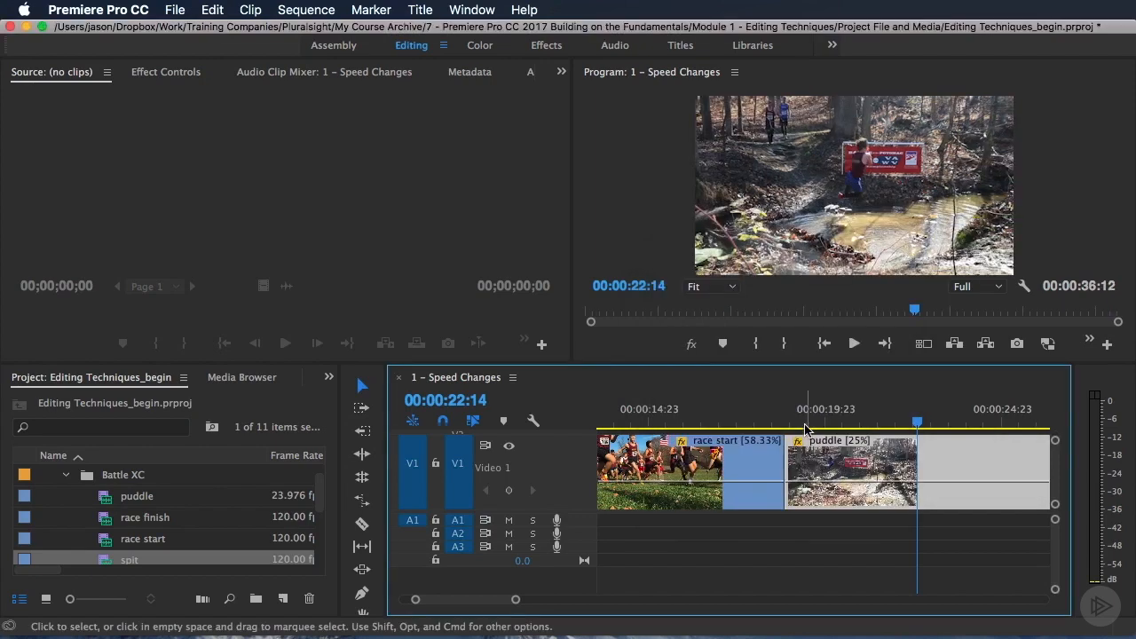
Step: Play the puddle clip at 25% speed from near its start and return the playhead there
left_click(800, 417)
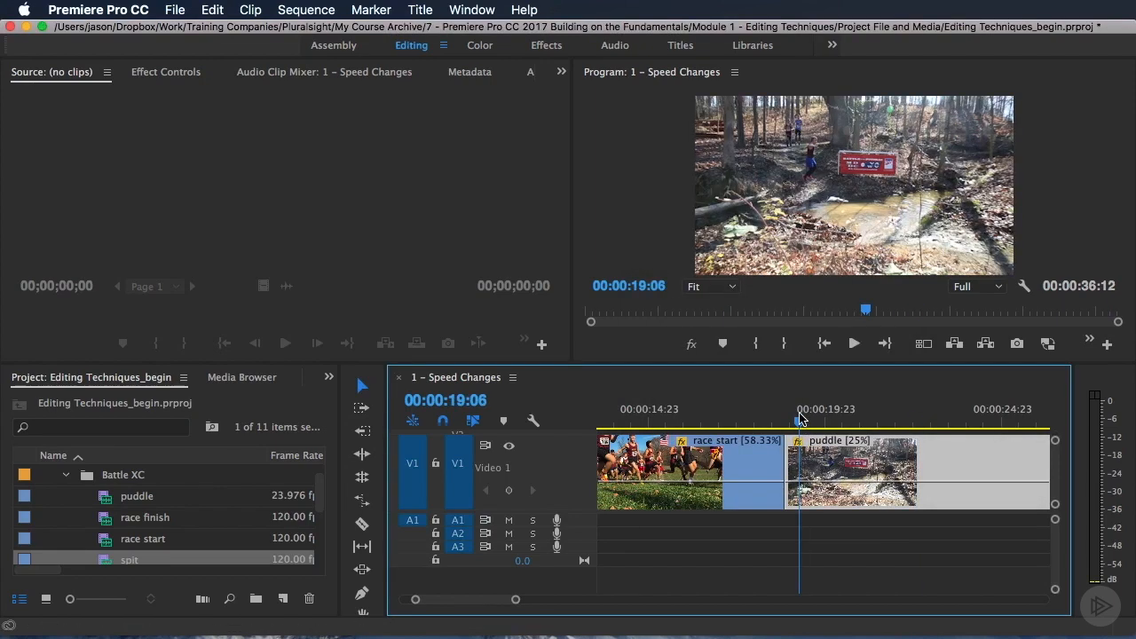
key("space")
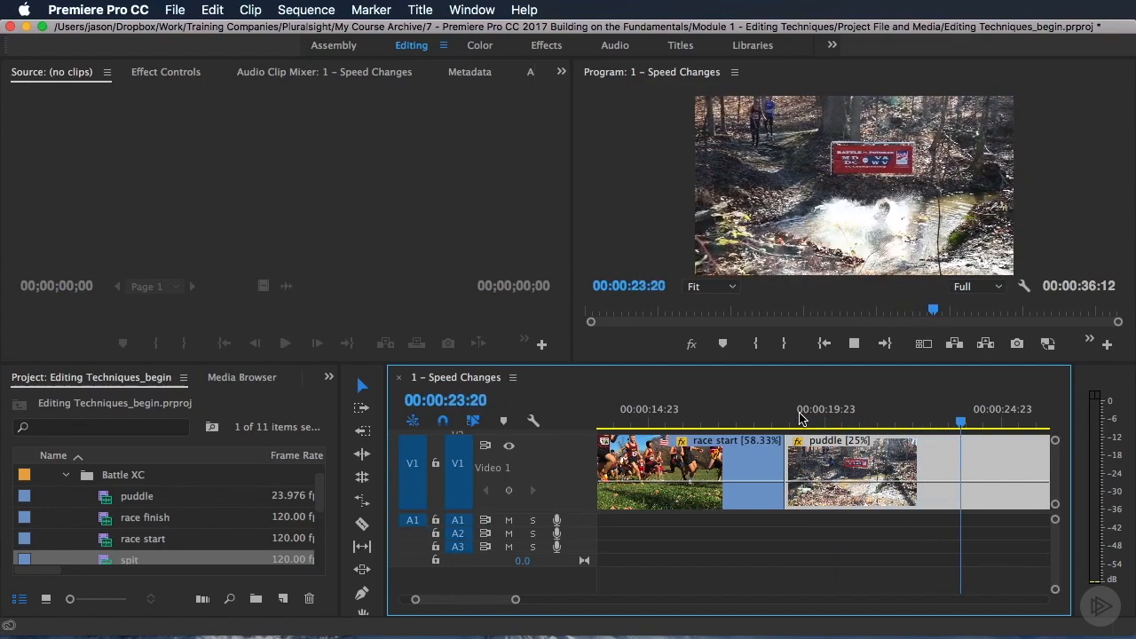
key("space")
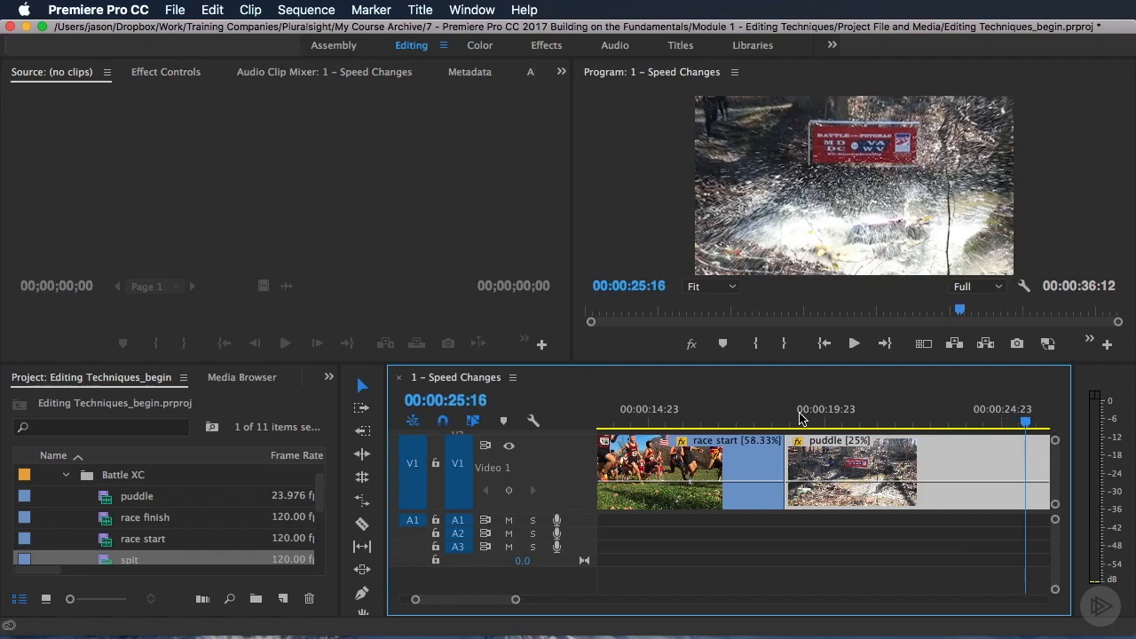
left_click(799, 417)
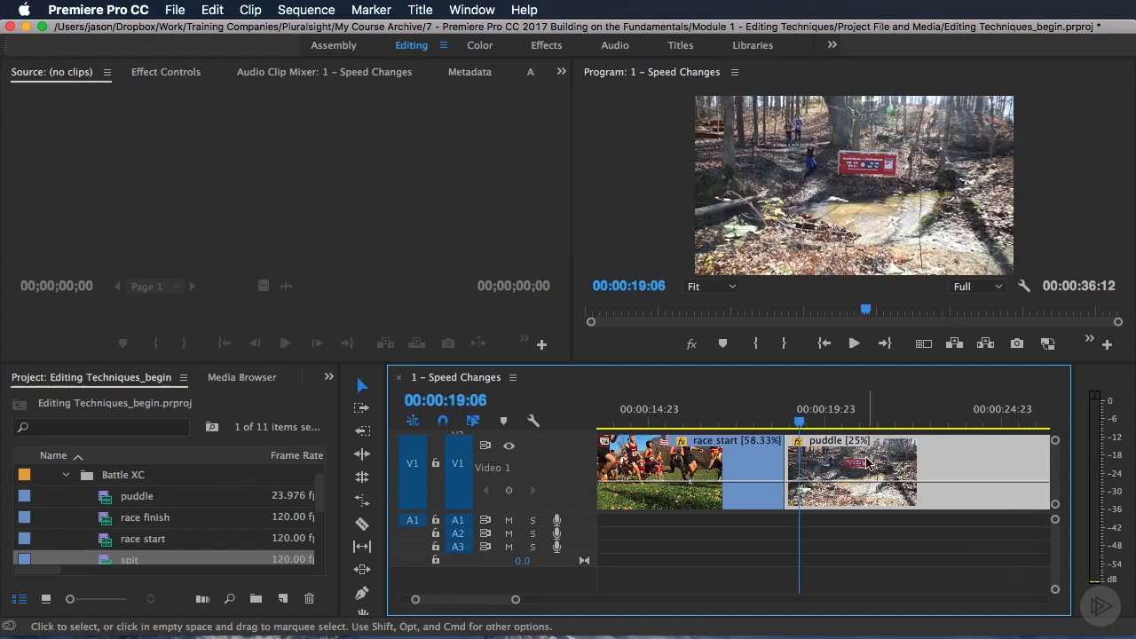
Step: Set the puddle clip's time interpolation to Optical Flow in its Speed/Duration settings
scroll(866, 462, "right", 3)
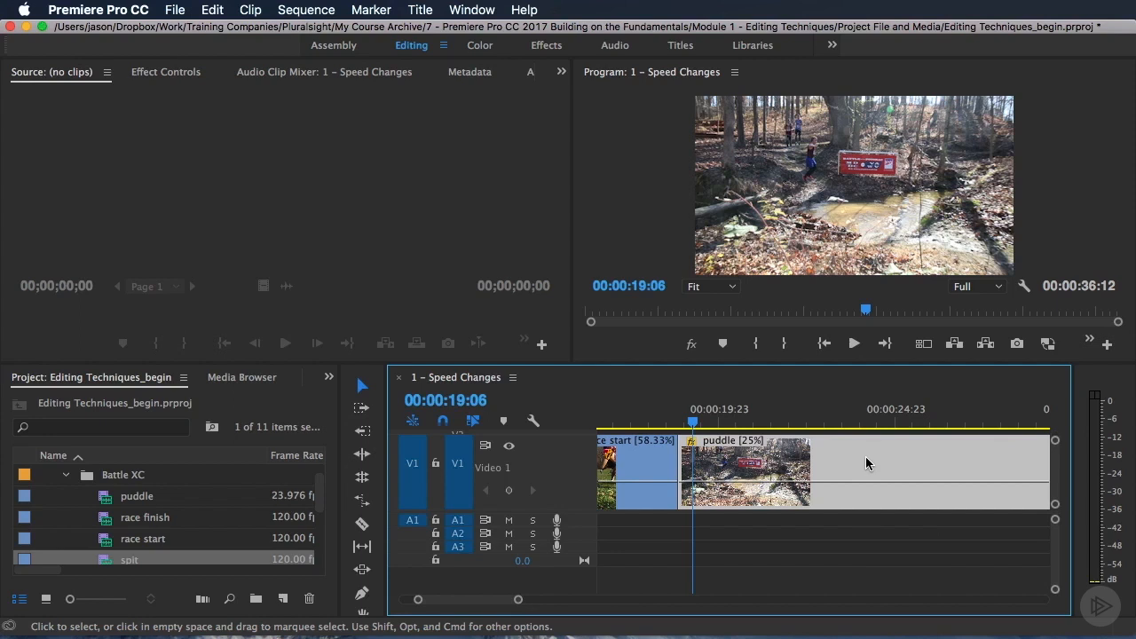
right_click(753, 465)
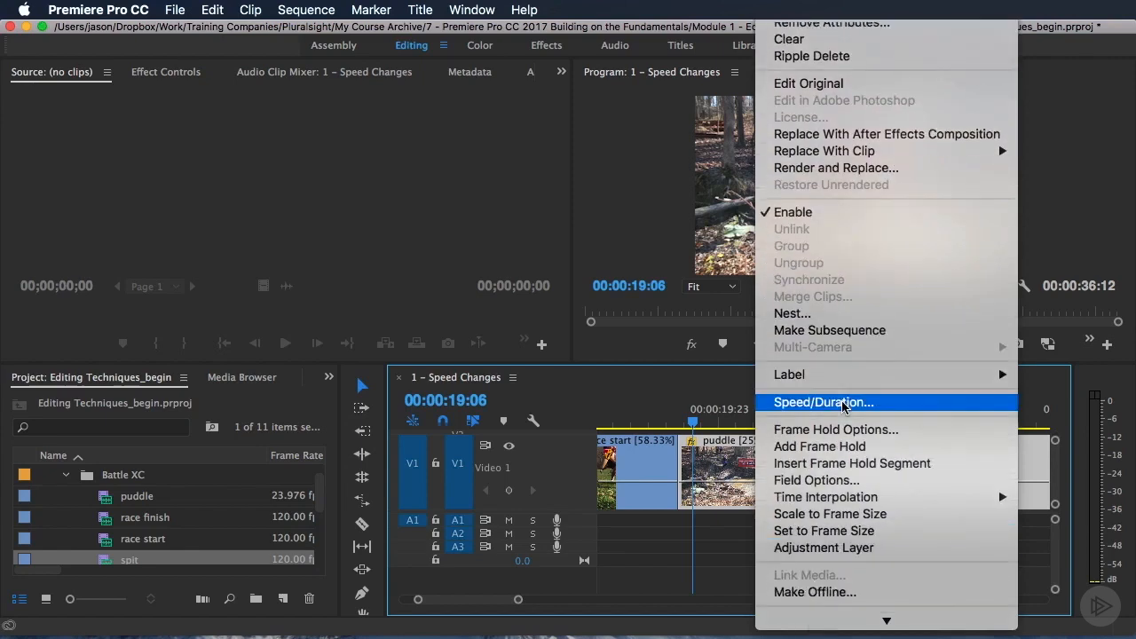
left_click(840, 401)
left_click_drag(906, 553, 788, 246)
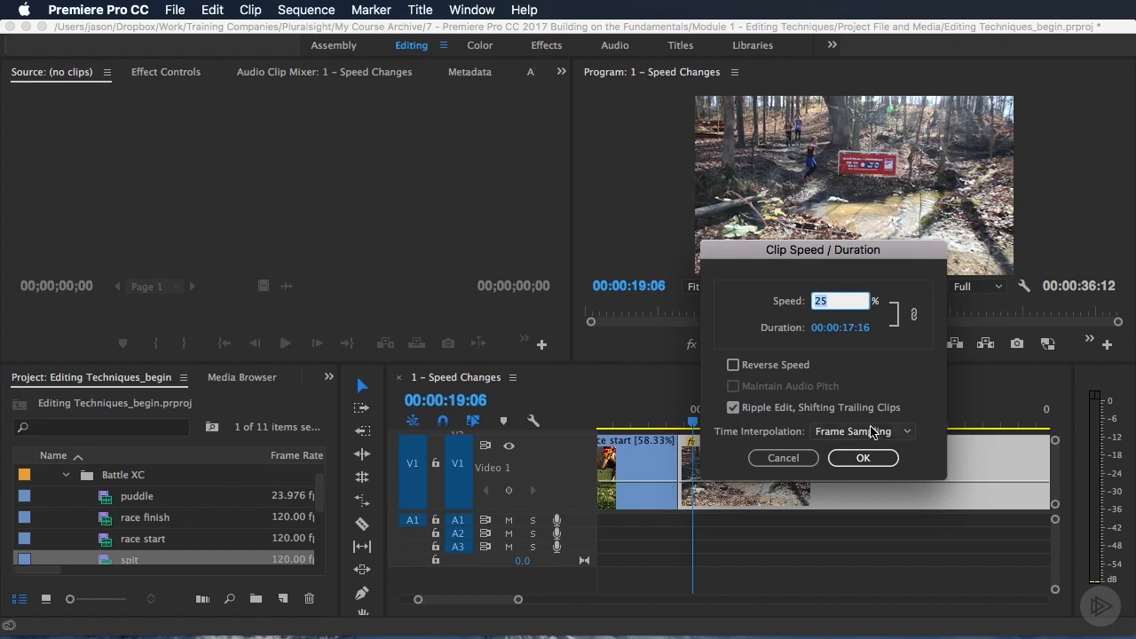
left_click(909, 434)
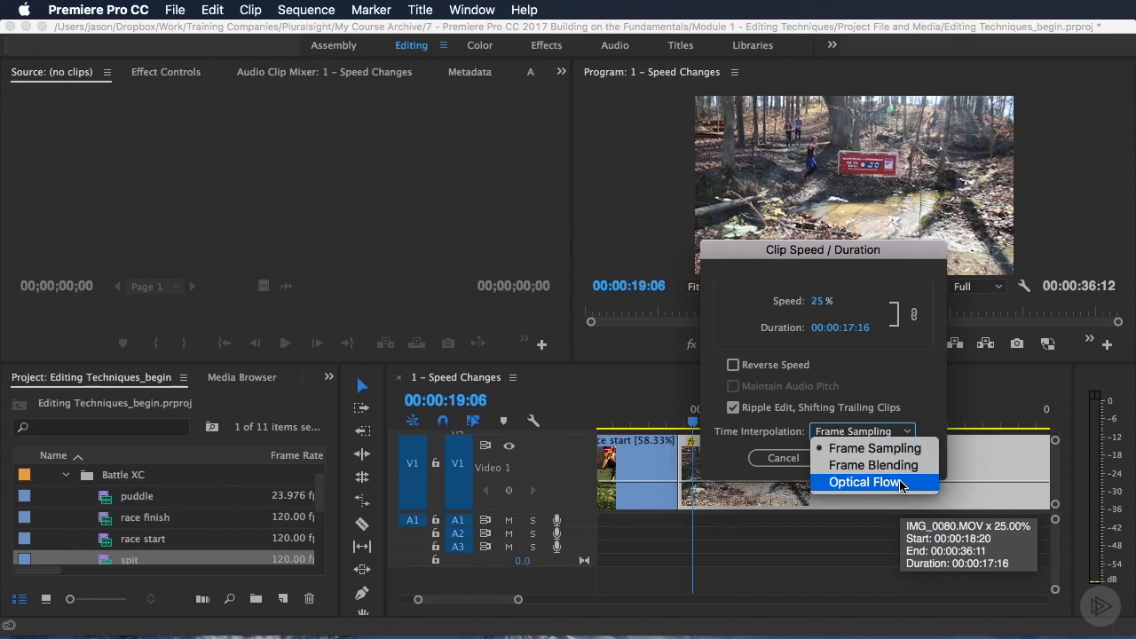
left_click(901, 482)
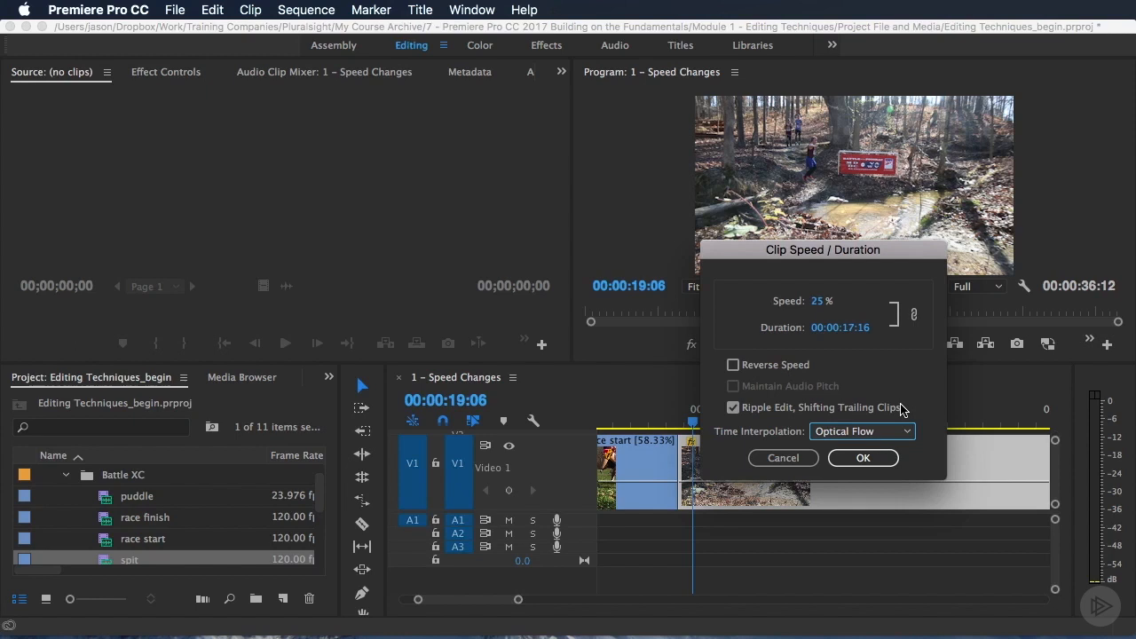
left_click(860, 458)
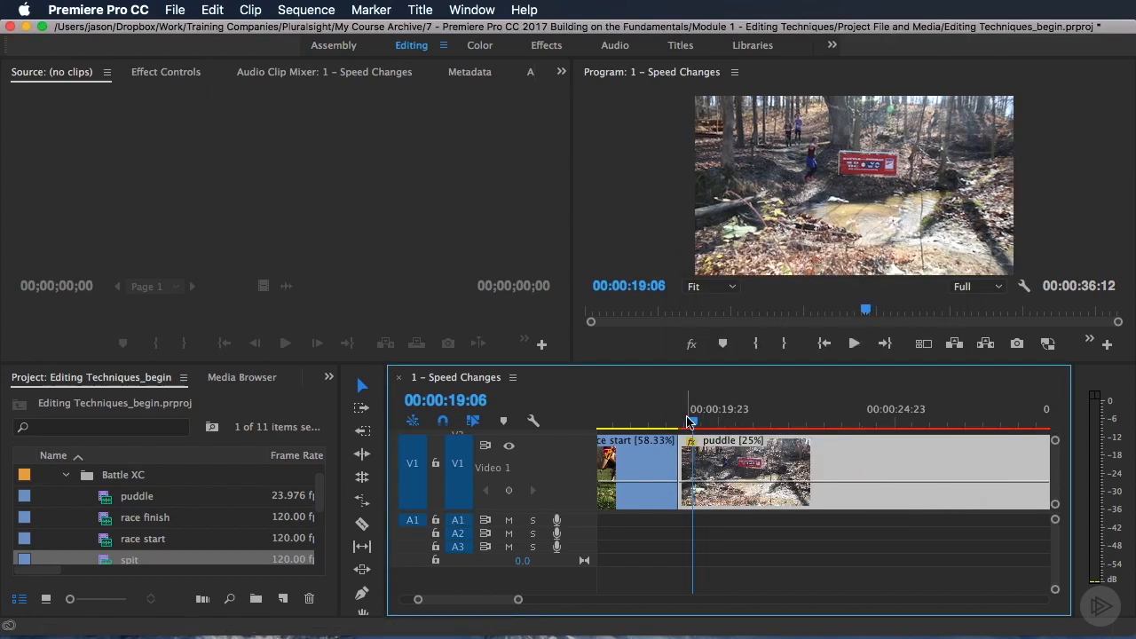
Step: Preview the puddle clip with Optical Flow, stop playback, and render the selected clip
key("space")
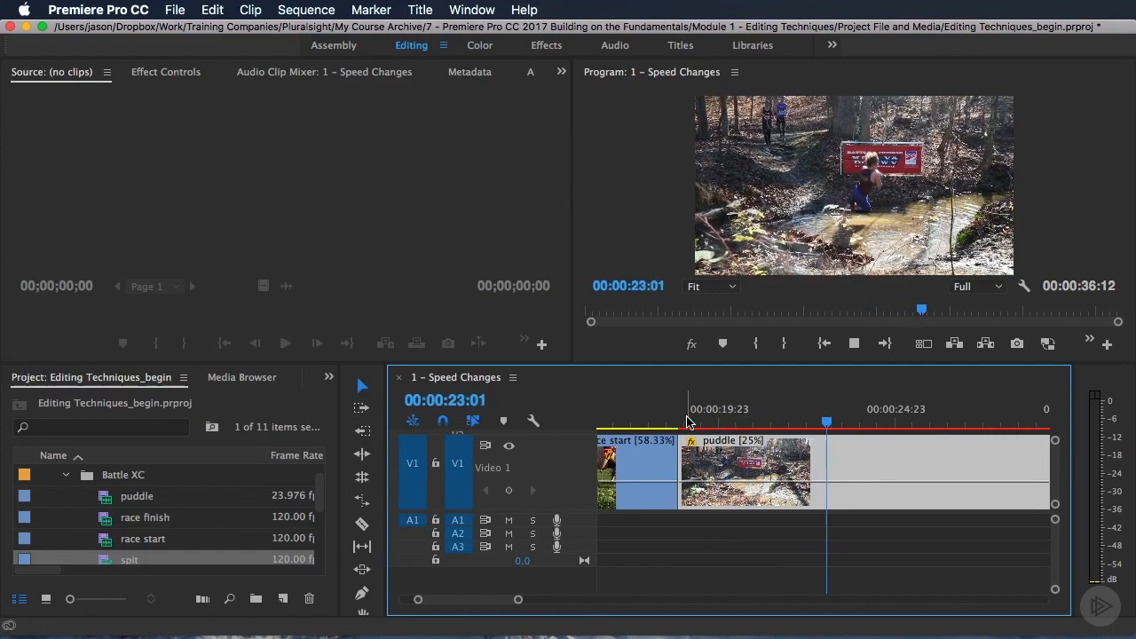
key("space")
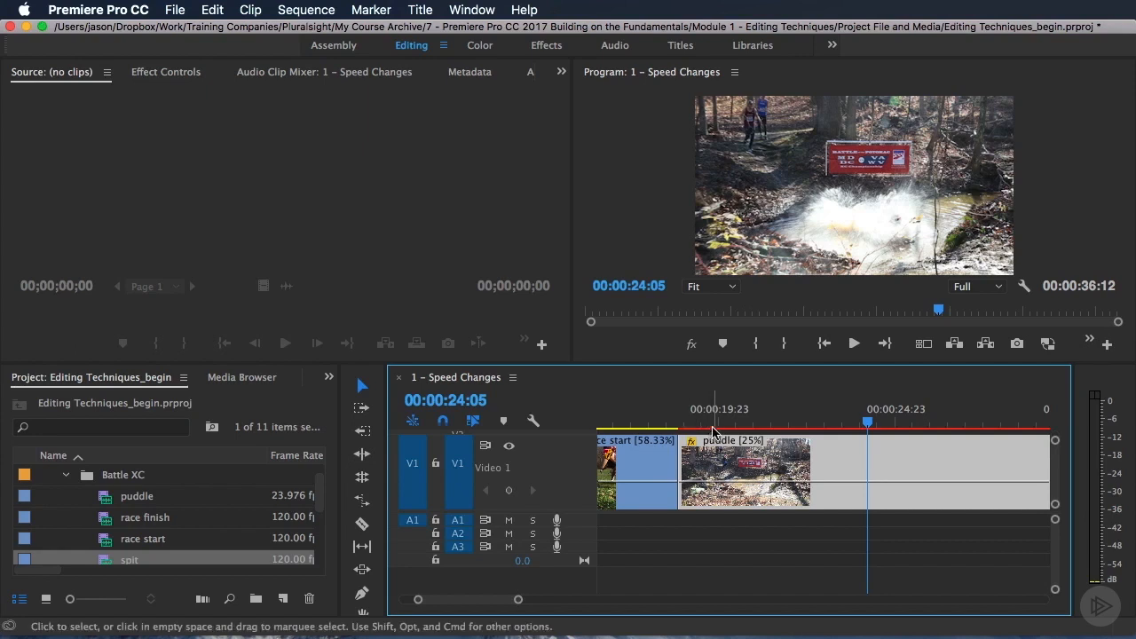
left_click(303, 10)
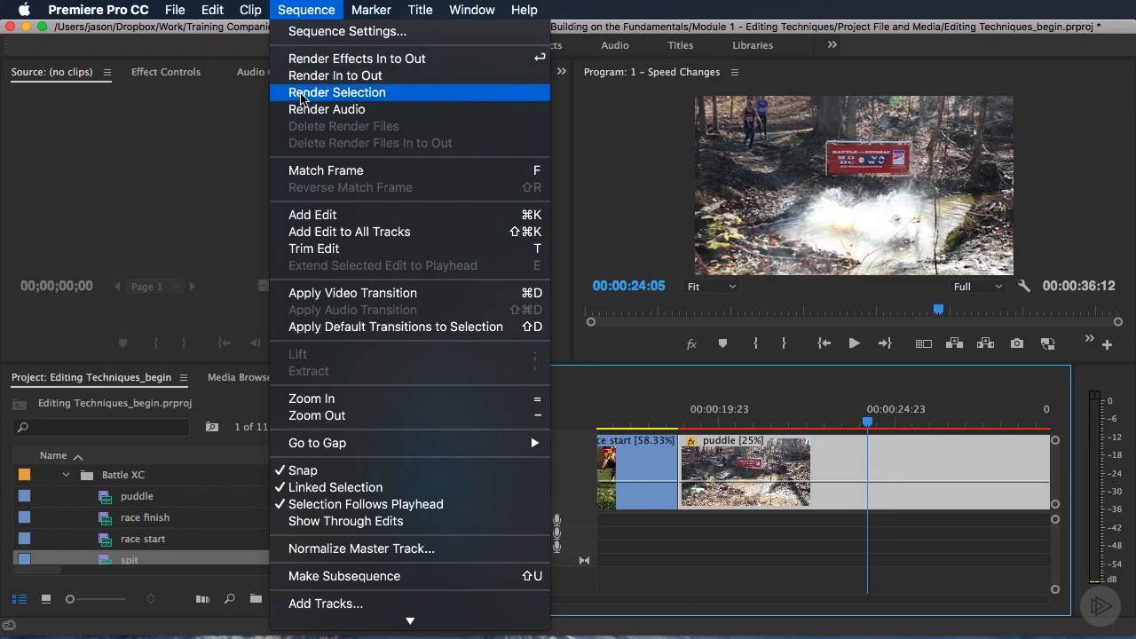
left_click(300, 92)
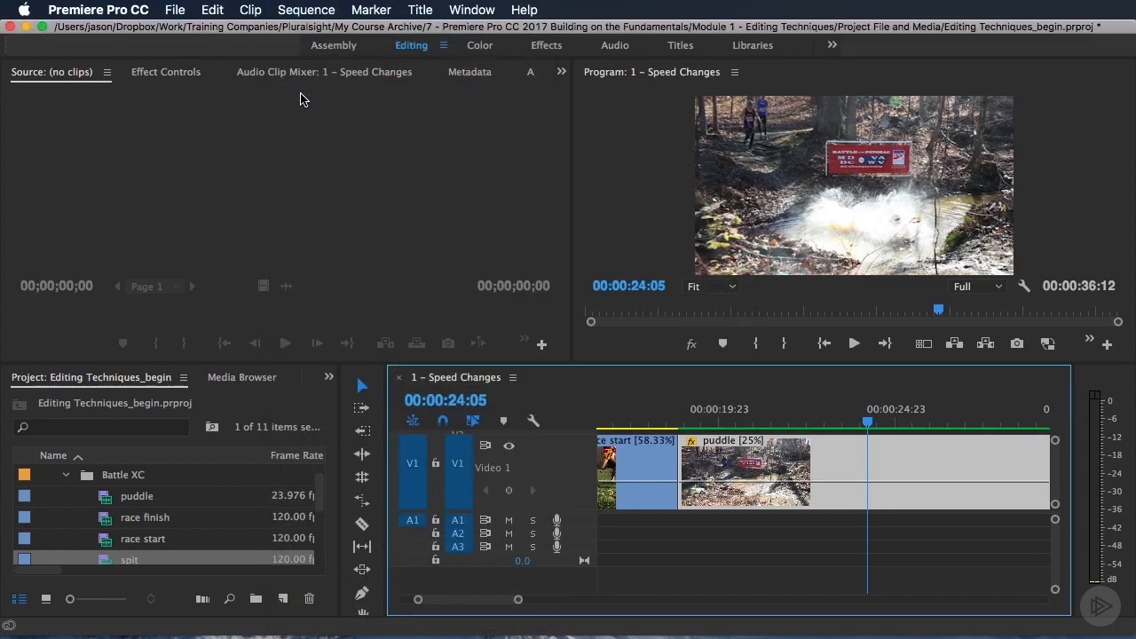
Step: Play the rendered puddle clip from its beginning through the splash to review the Optical Flow slow motion
left_click_drag(868, 419, 688, 413)
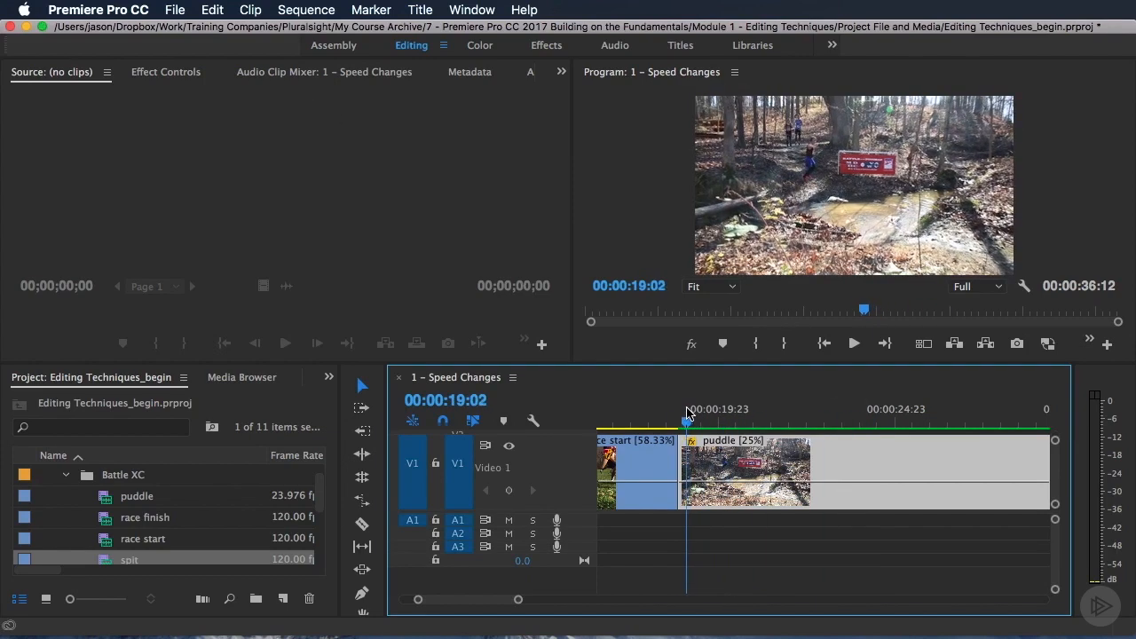
key("Left")
key("Left")
key("Left")
key("Left")
key("Left")
key("Left")
key("space")
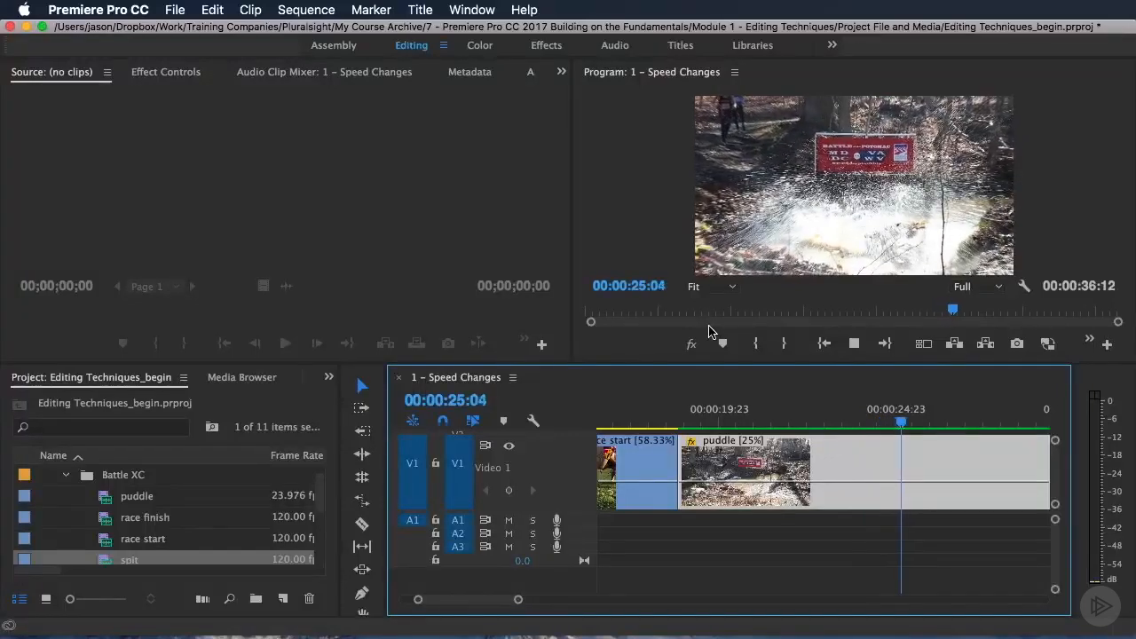
key("space")
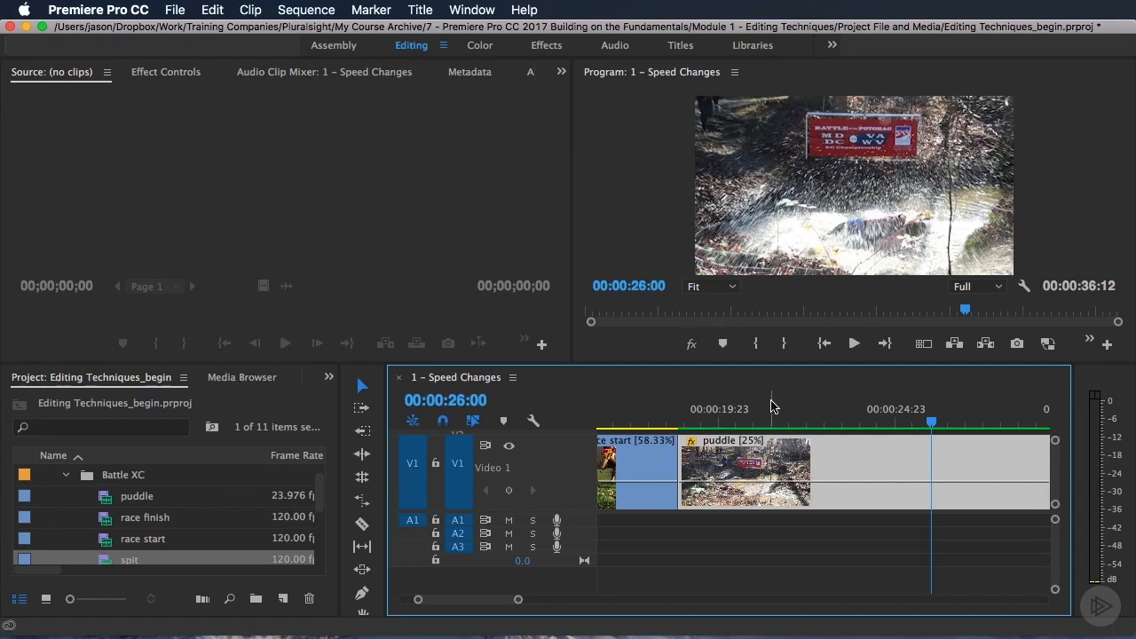
Step: Scrub and replay the opening seconds of the puddle clip to examine the interpolated frames around the runner
left_click(689, 408)
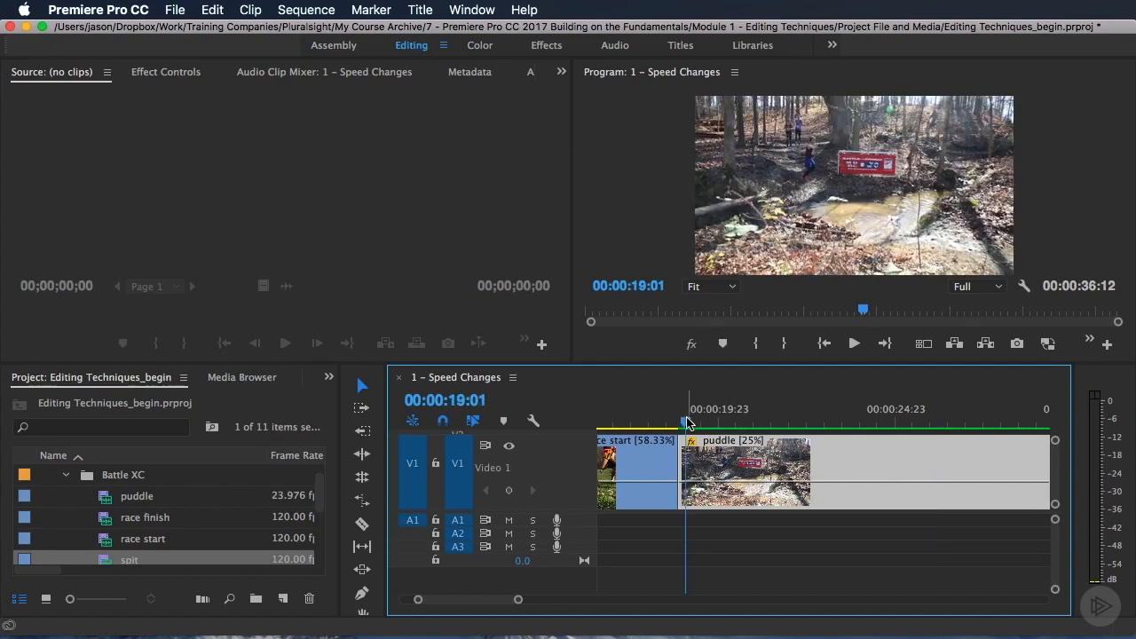
left_click_drag(688, 417, 728, 423)
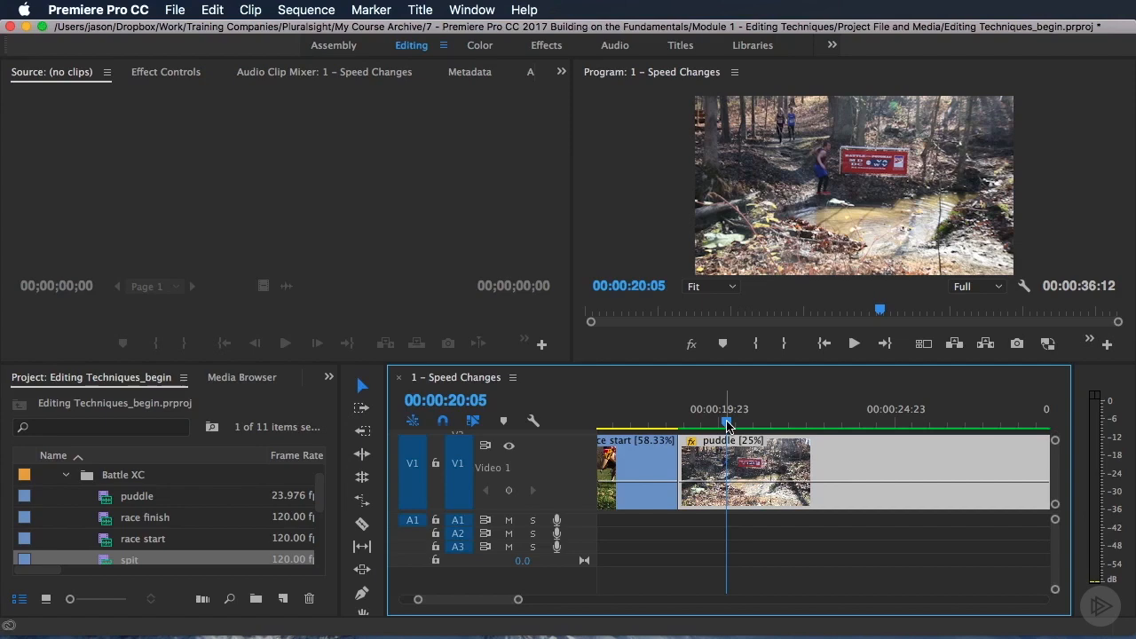
left_click_drag(726, 424, 688, 429)
key("space")
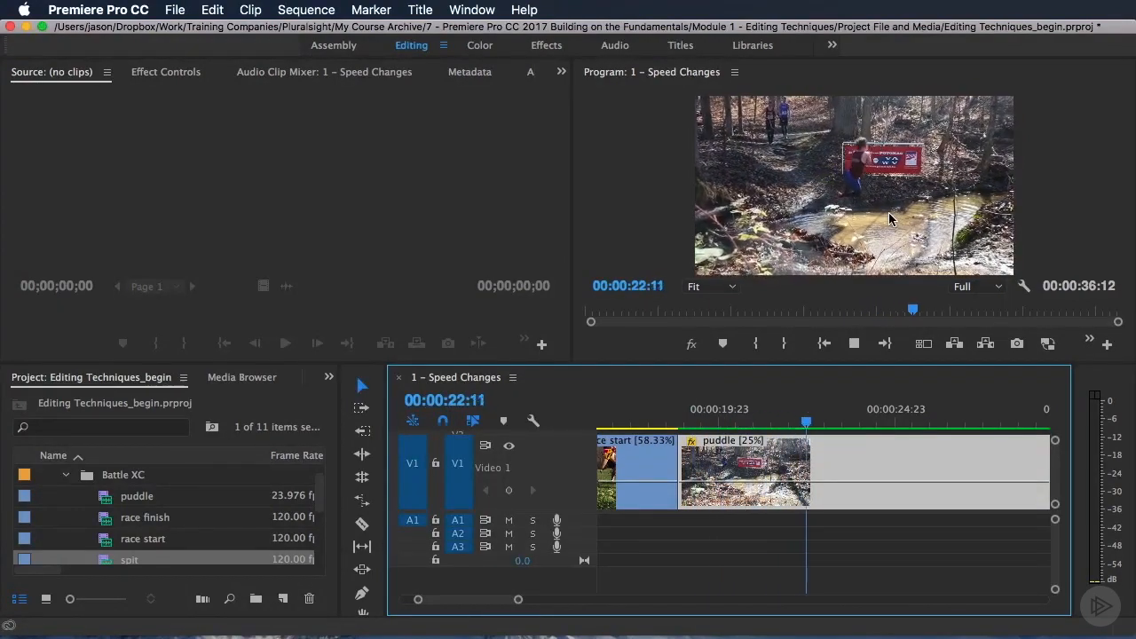
key("space")
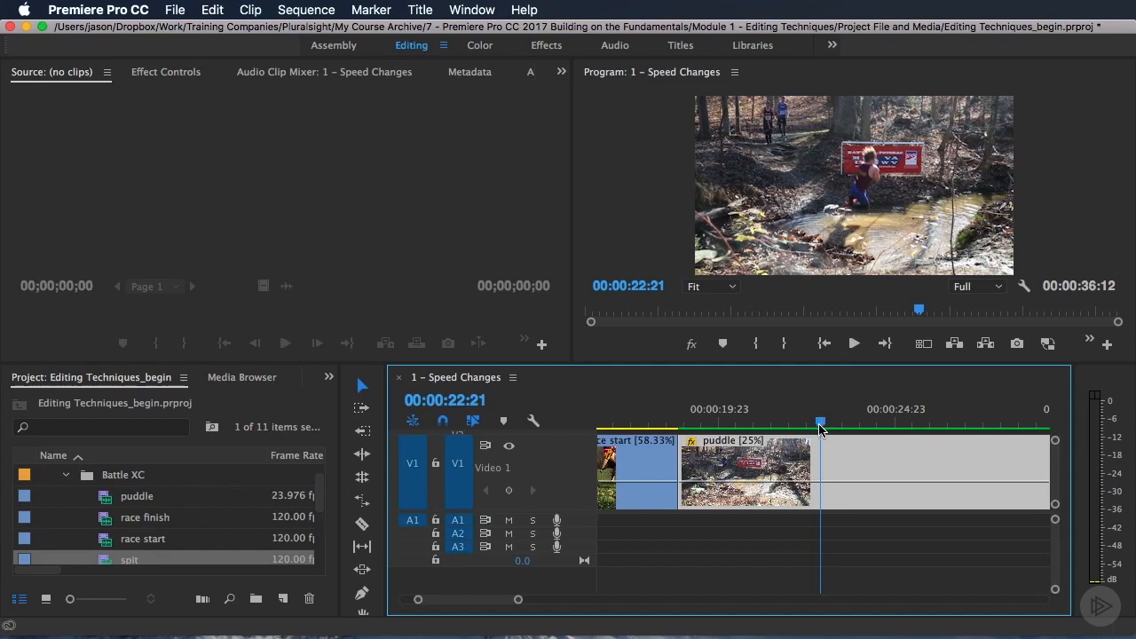
mouse_move(824, 430)
left_mouse_down()
mouse_move(812, 430)
mouse_move(850, 430)
mouse_move(823, 431)
left_mouse_up()
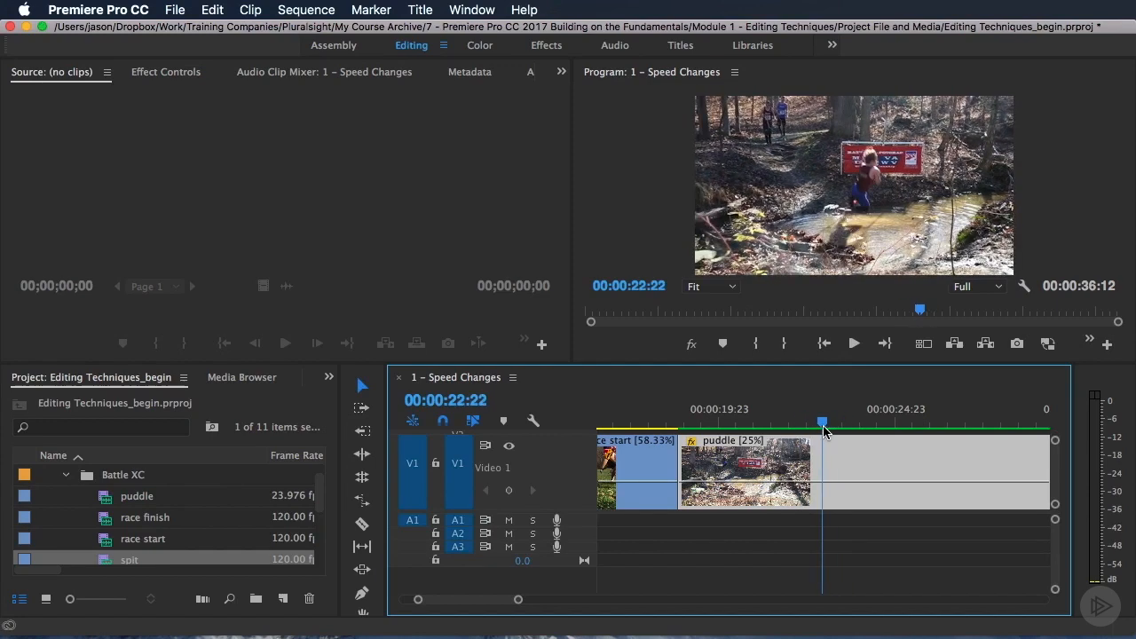